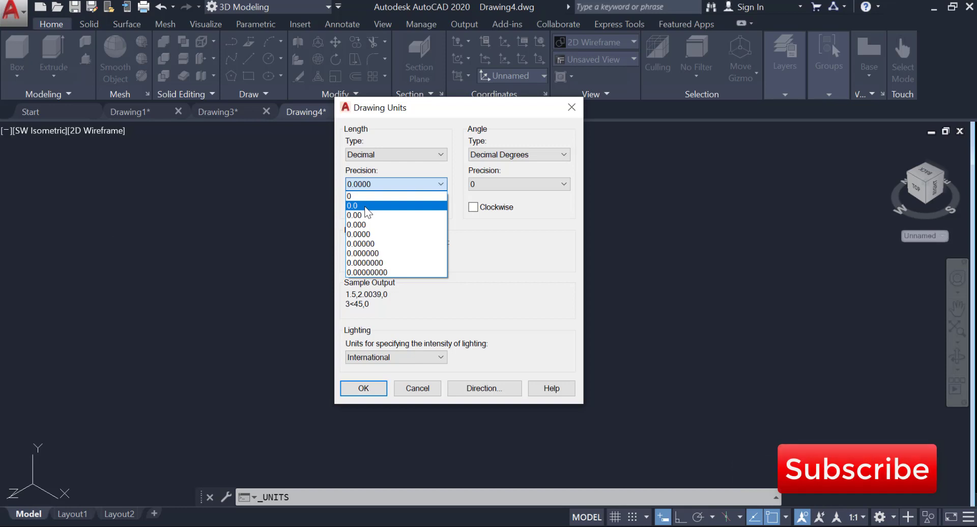
# Set the drawing's length precision to three decimal places (0.000) and accept the unit settings.
pyautogui.click(366, 215)
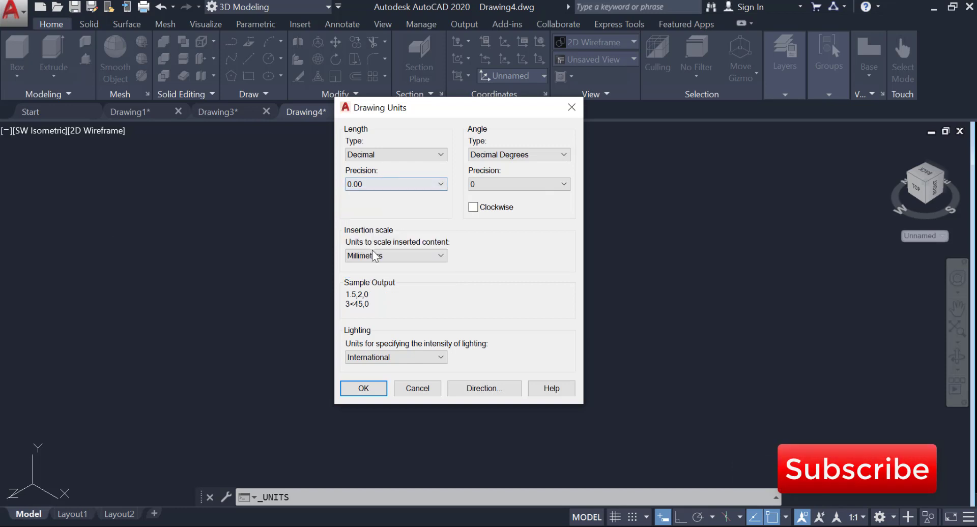
pyautogui.click(374, 184)
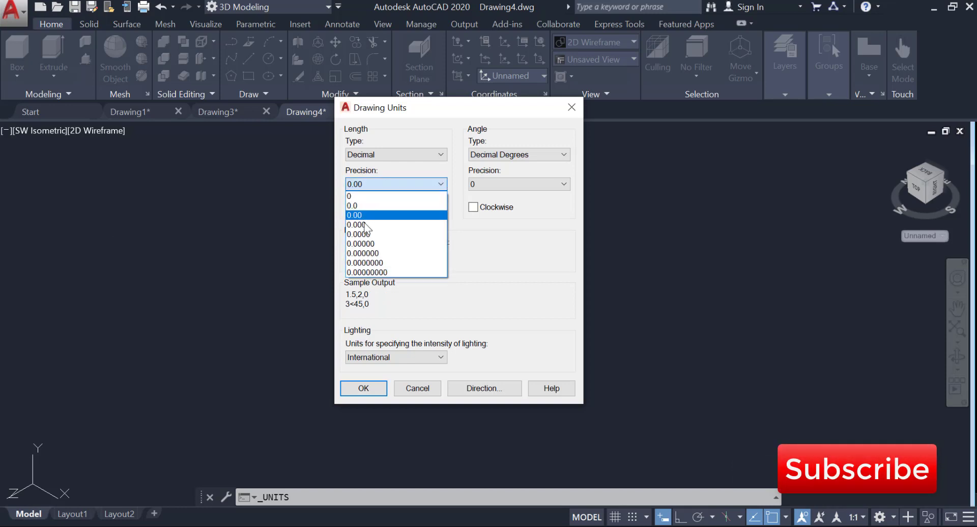
pyautogui.click(367, 226)
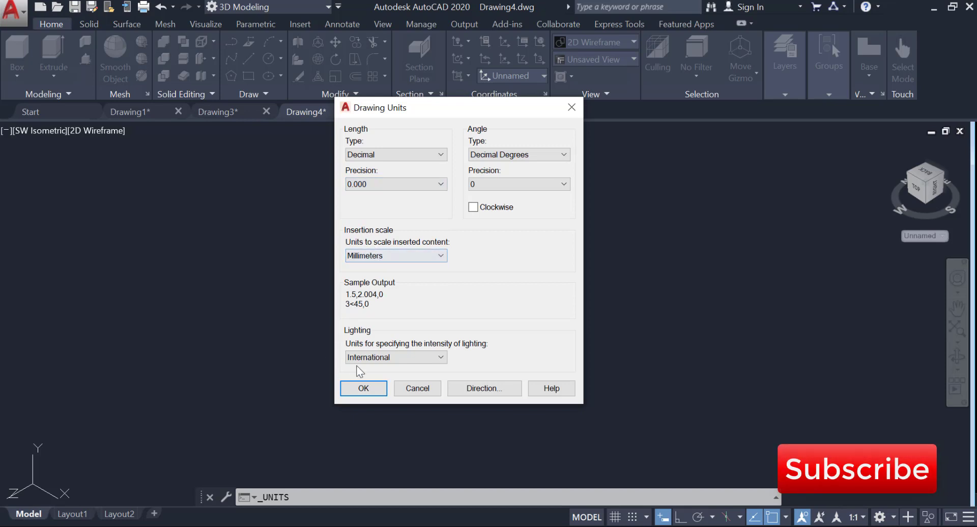
pyautogui.click(363, 387)
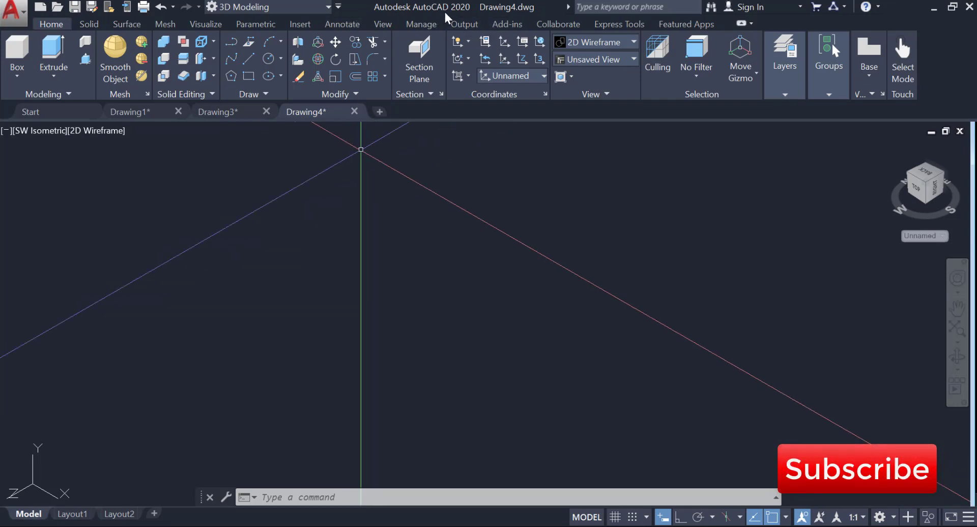
# Set the insertion scale in the drawing units to Centimeters, keeping the Decimal length type.
pyautogui.click(4, 3)
pyautogui.click(17, 14)
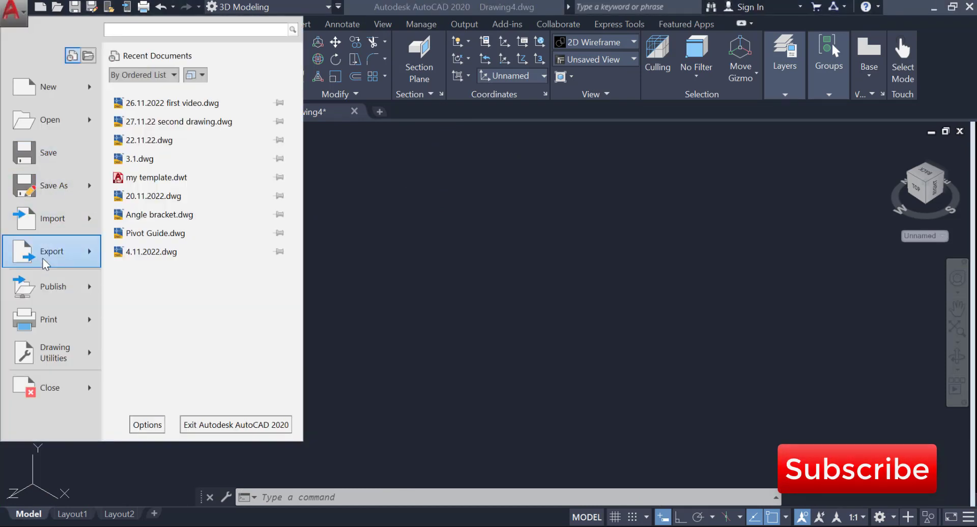
pyautogui.click(71, 361)
pyautogui.click(171, 210)
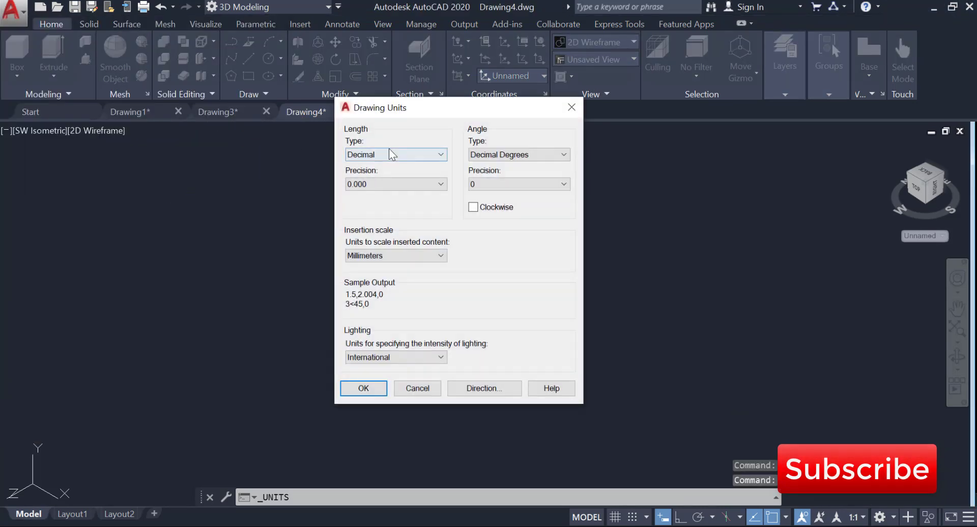
pyautogui.click(380, 157)
pyautogui.click(380, 156)
pyautogui.click(395, 249)
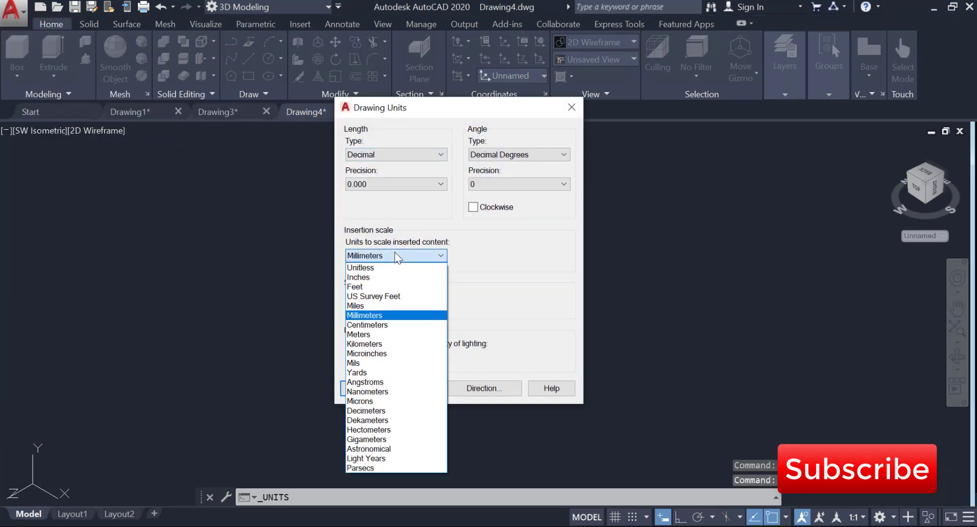
pyautogui.click(358, 323)
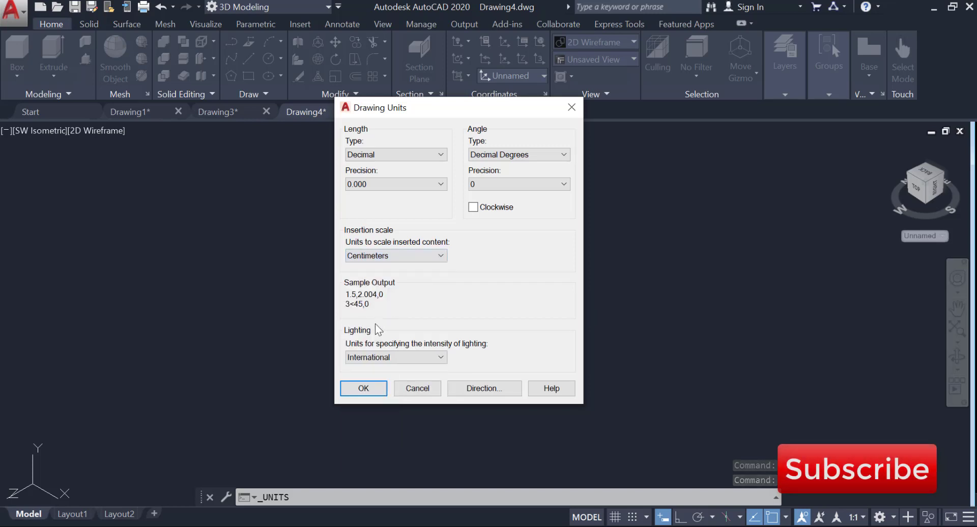
pyautogui.click(365, 391)
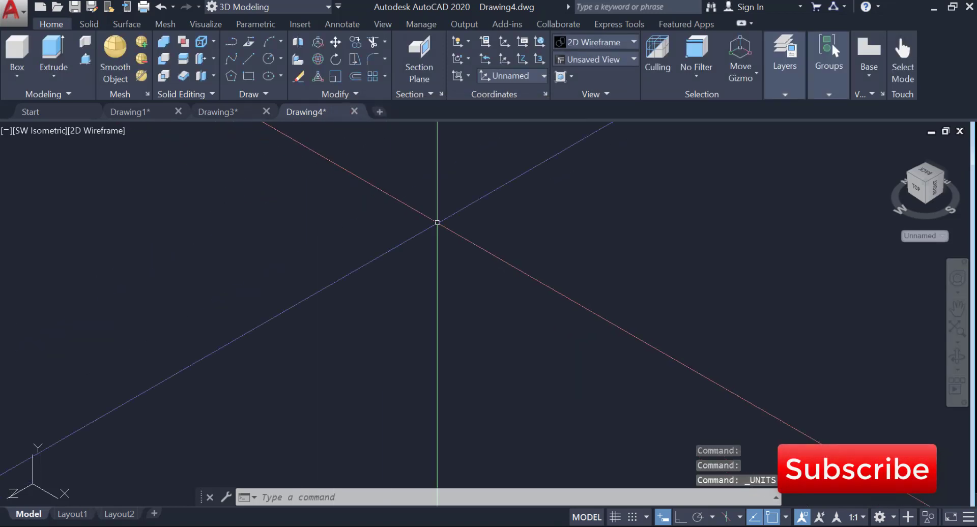
# With Ortho on, draw the first line segment of the profile's bottom edge, 10 units long at 180°.
pyautogui.click(250, 60)
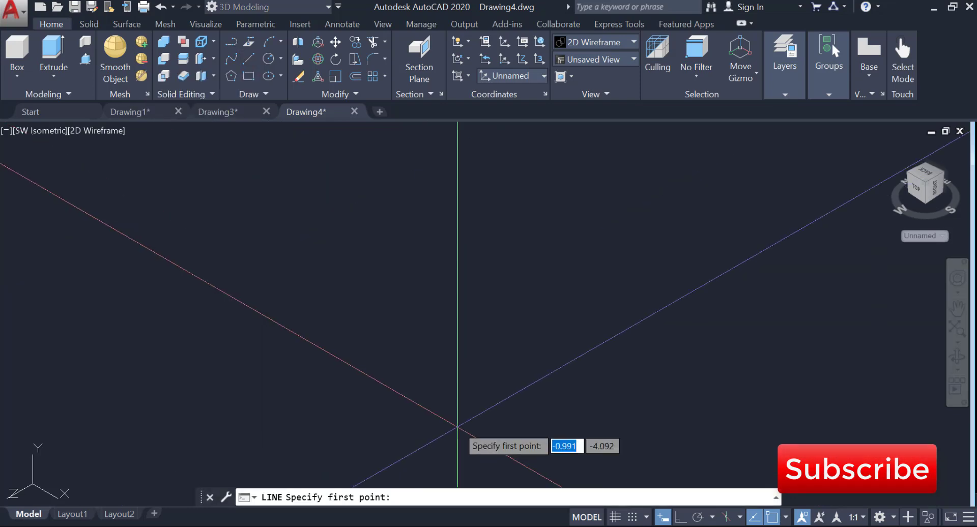
pyautogui.click(449, 401)
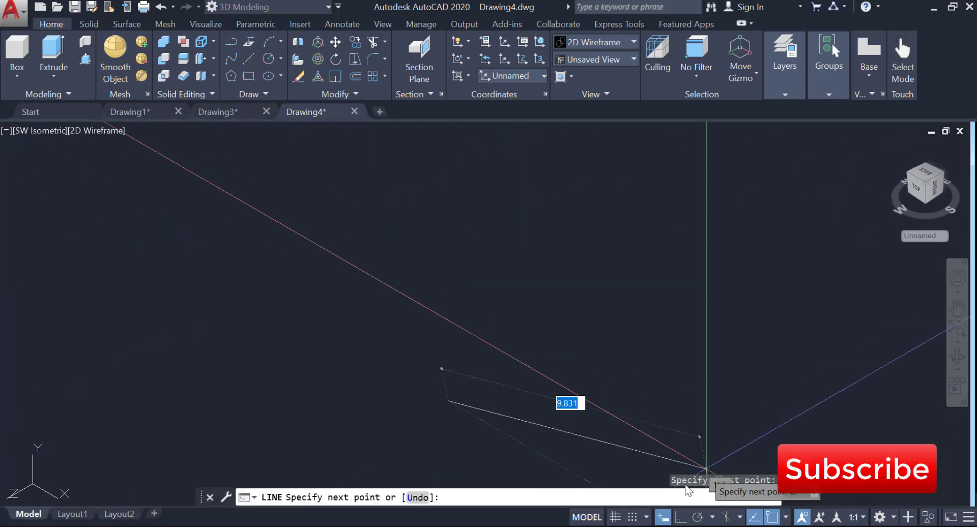
pyautogui.click(680, 517)
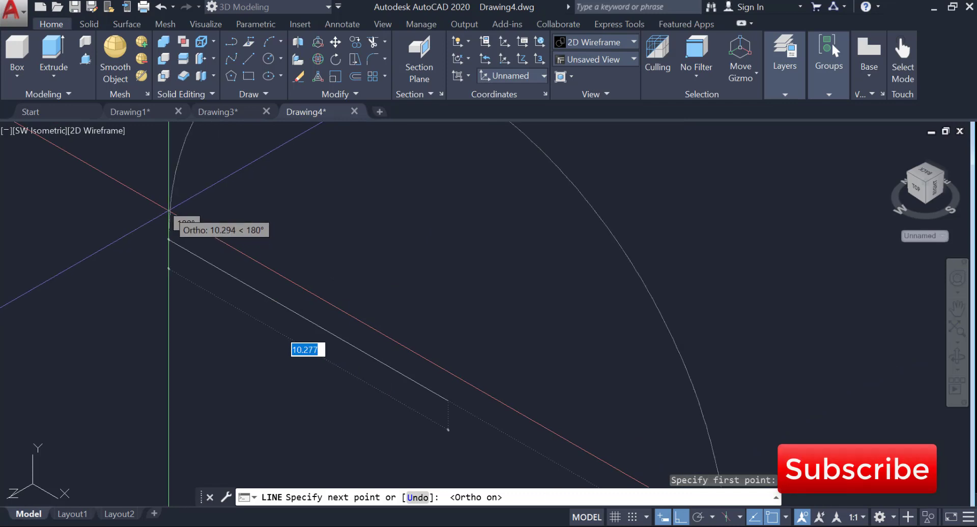
pyautogui.write('1')
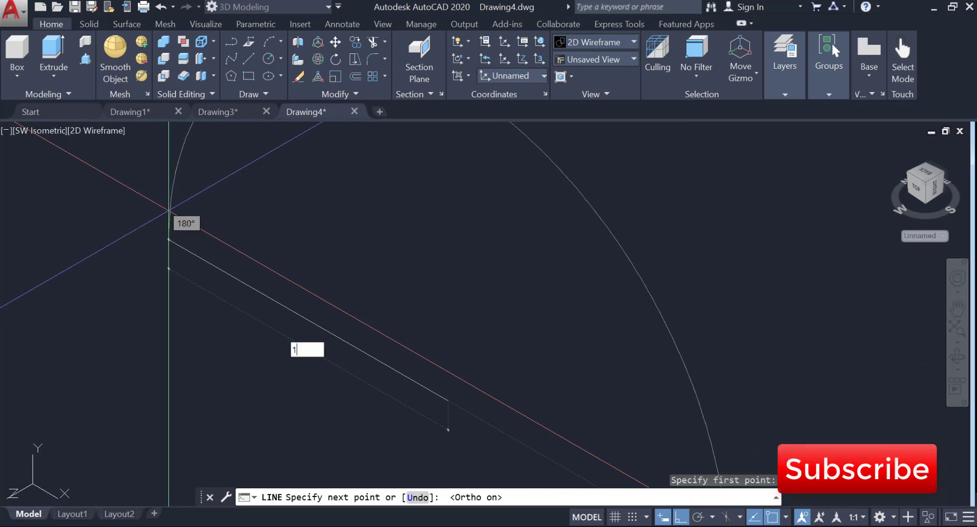
pyautogui.write('0')
pyautogui.press('Return')
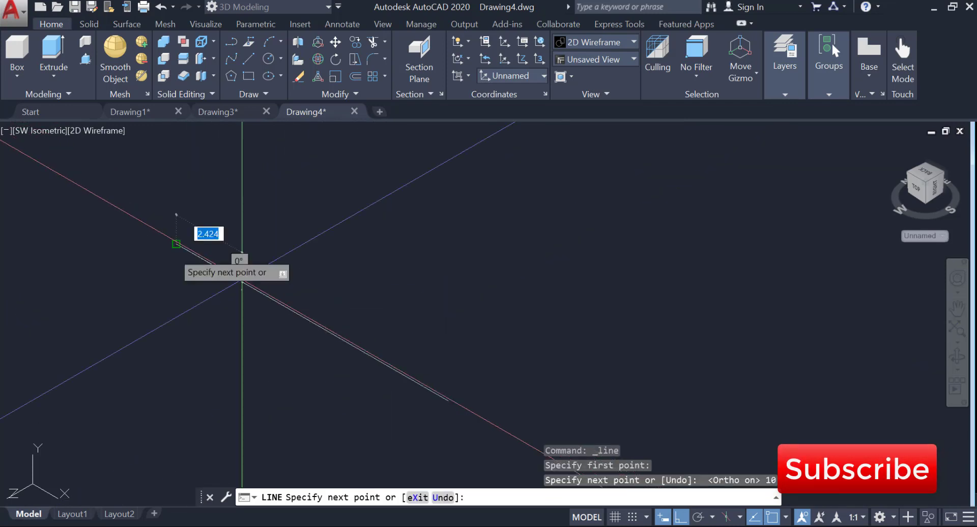
# Continue the bottom edge in the same 180° direction with a 16-unit line segment.
pyautogui.scroll(-6, 142, 230)
pyautogui.scroll(-5, 201, 276)
pyautogui.moveTo(211, 279); pyautogui.dragTo(603, 409, button='middle')
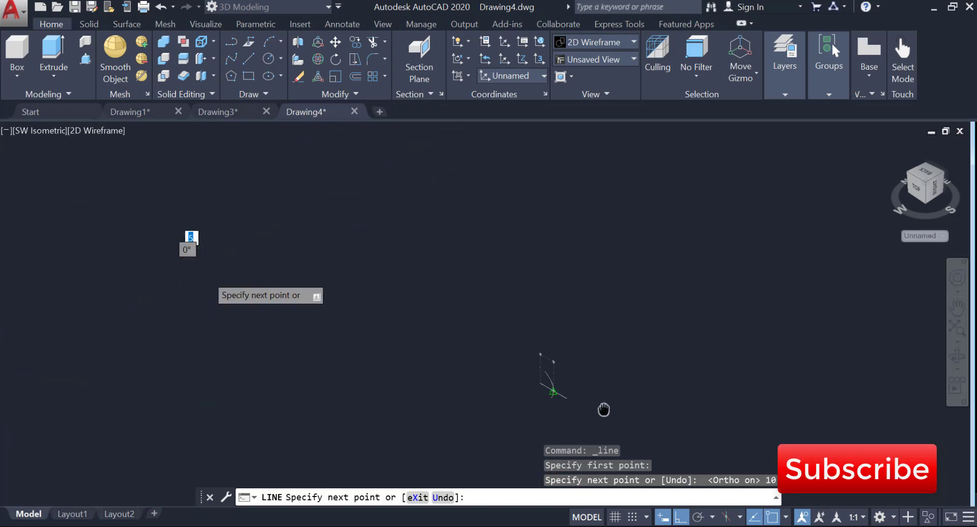
pyautogui.scroll(10, 603, 410)
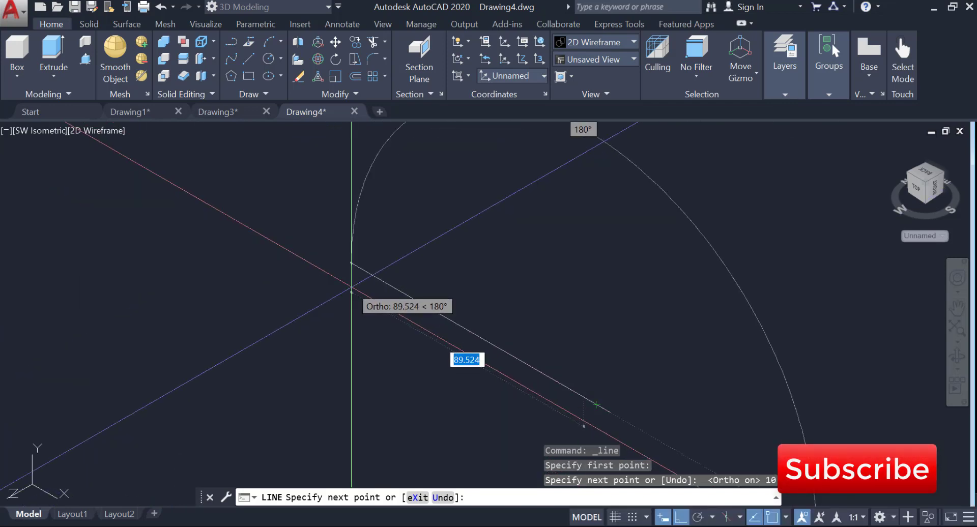
pyautogui.write('1')
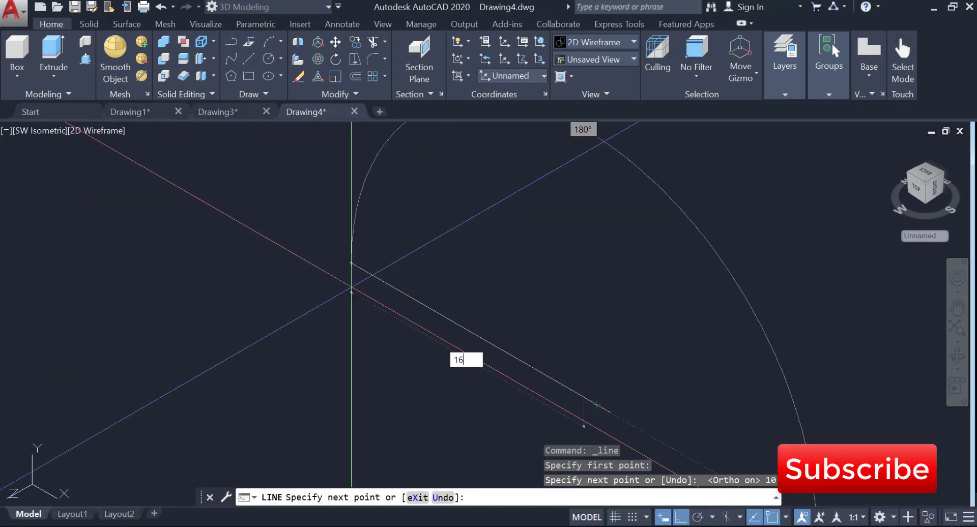
pyautogui.write('6')
pyautogui.press('Return')
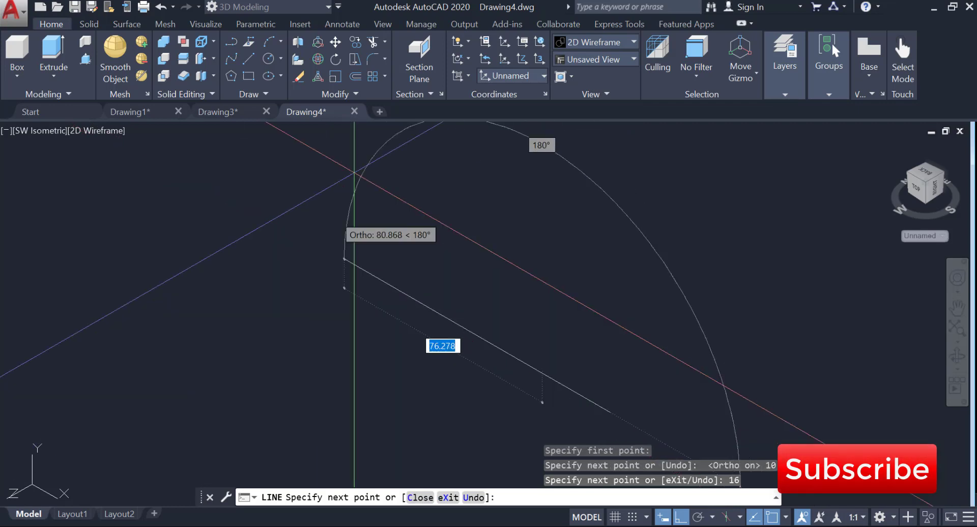
# Extend the line at 90° from the end of the bottom edge with two consecutive 7.8-unit segments.
pyautogui.moveTo(355, 178); pyautogui.dragTo(388, 371, button='middle')
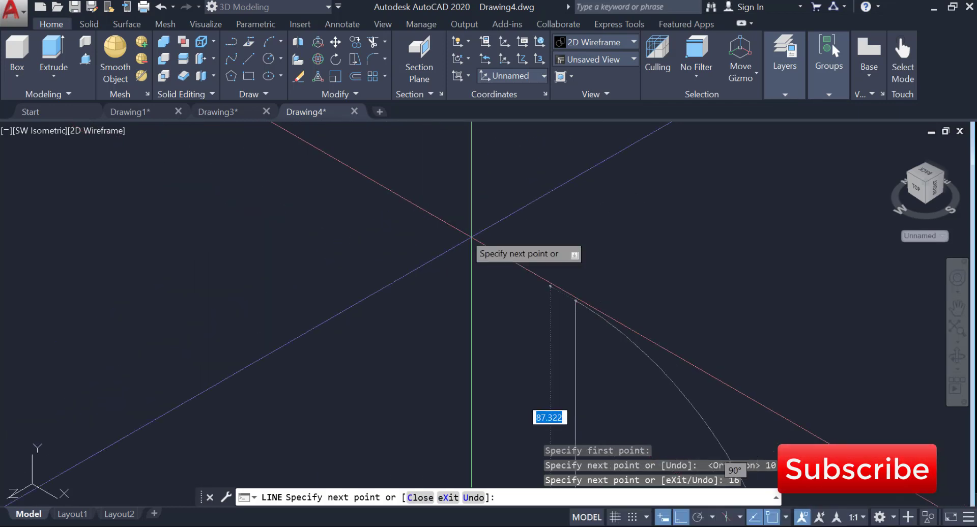
pyautogui.moveTo(629, 330)
pyautogui.mouseDown(button='middle')
pyautogui.moveTo(388, 308)
pyautogui.moveTo(413, 262)
pyautogui.mouseUp(button='middle')
pyautogui.scroll(5, 260, 235)
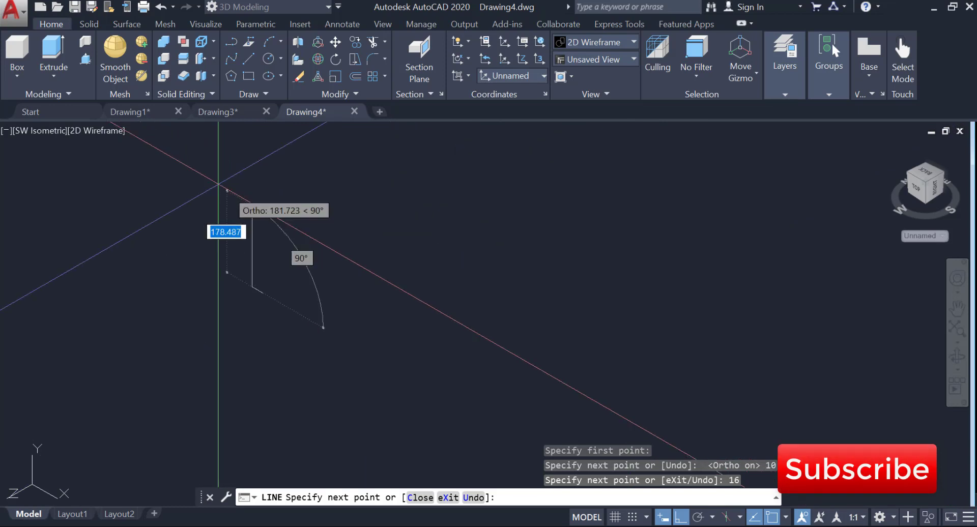
pyautogui.moveTo(263, 219); pyautogui.dragTo(410, 273, button='middle')
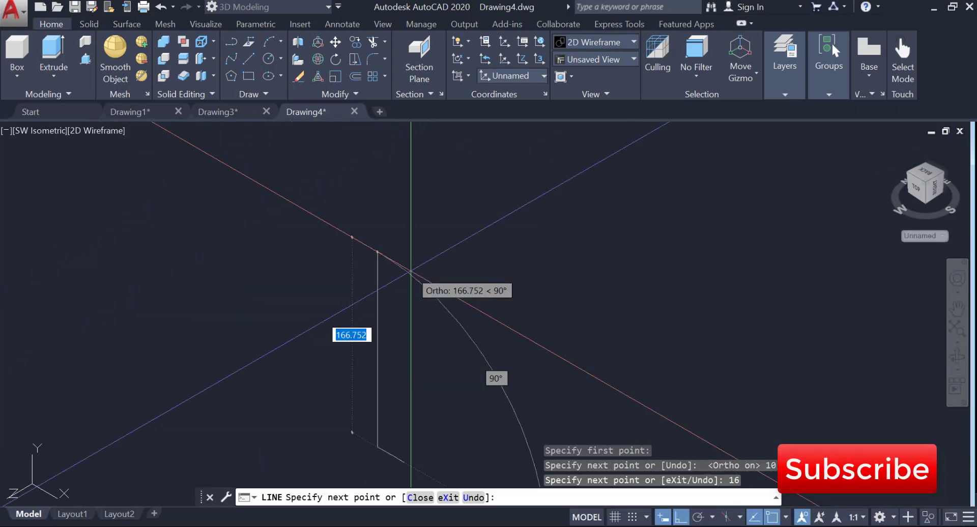
pyautogui.write('7.8')
pyautogui.press('Return')
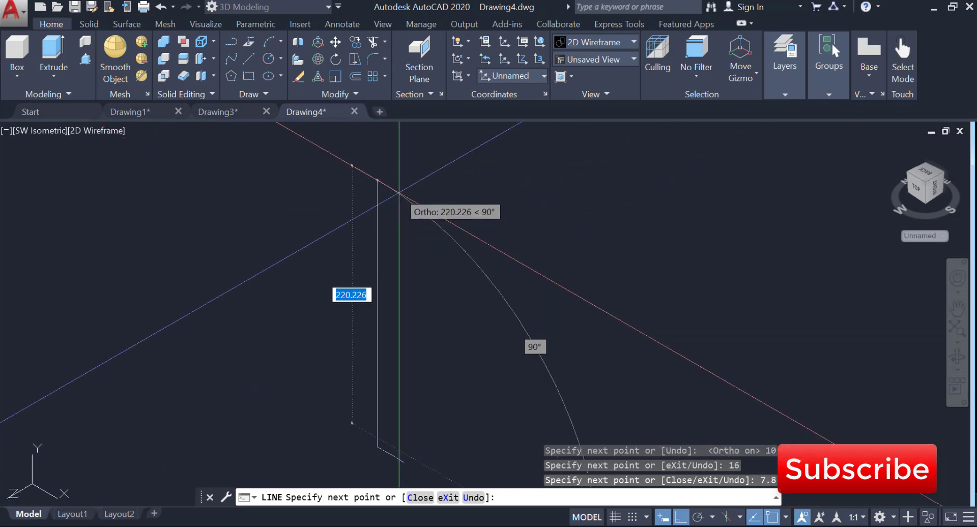
pyautogui.write('7.8')
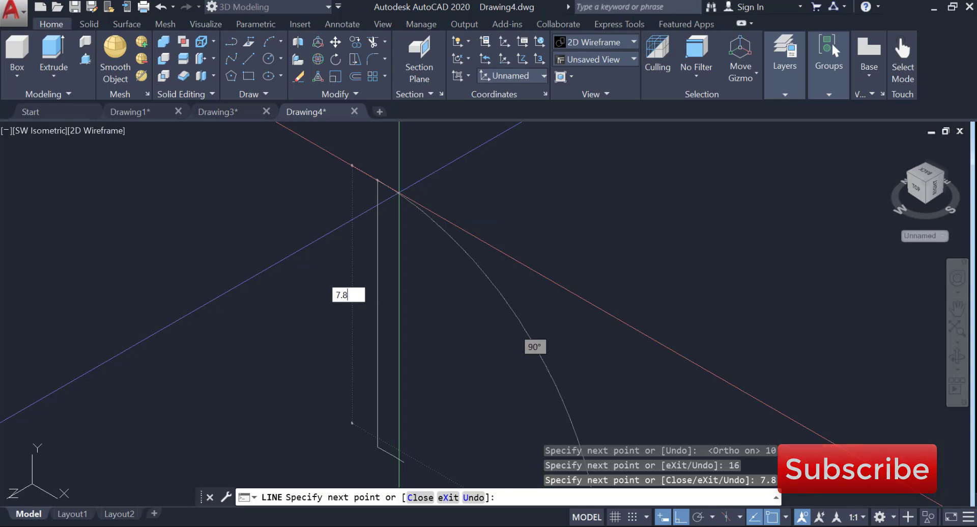
pyautogui.press('Return')
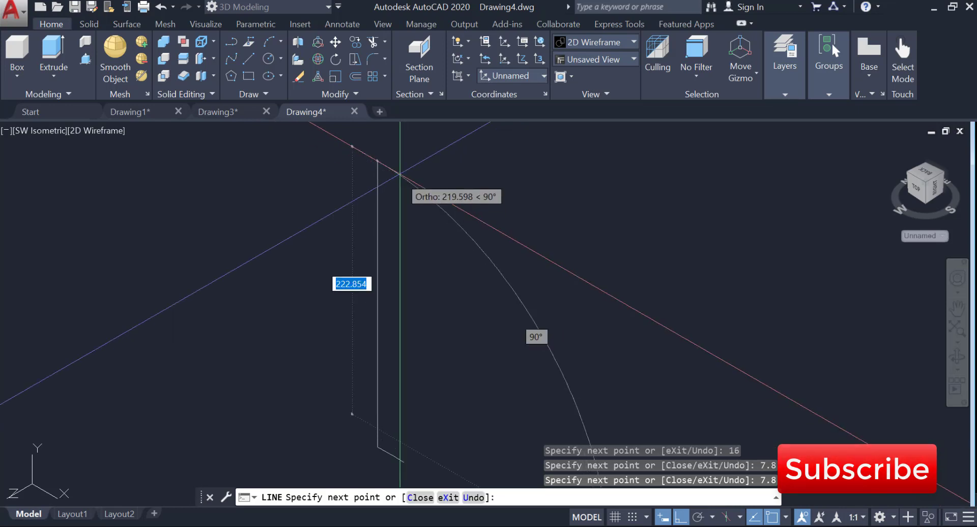
# Continue the vertical edge at 90° with a 12.4-unit segment followed by a 26-unit segment.
pyautogui.write('12.')
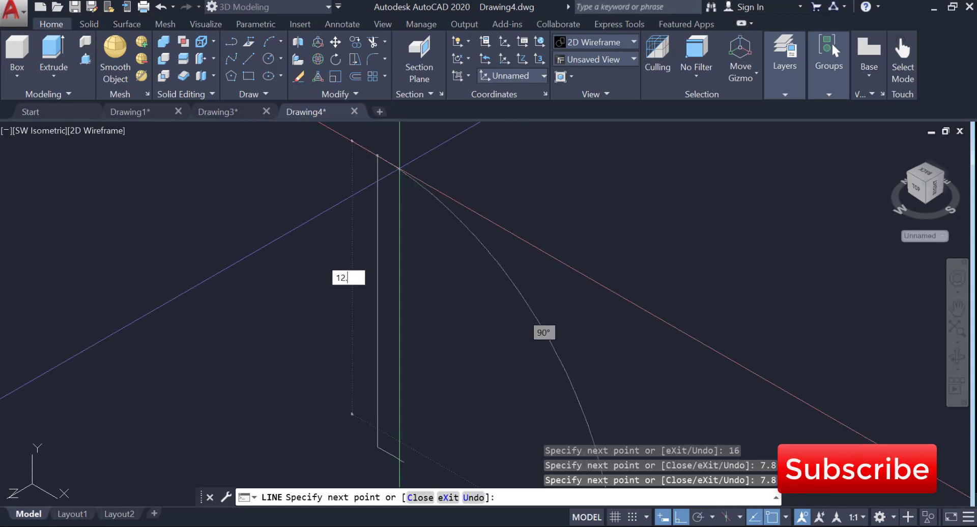
pyautogui.write('4')
pyautogui.press('Return')
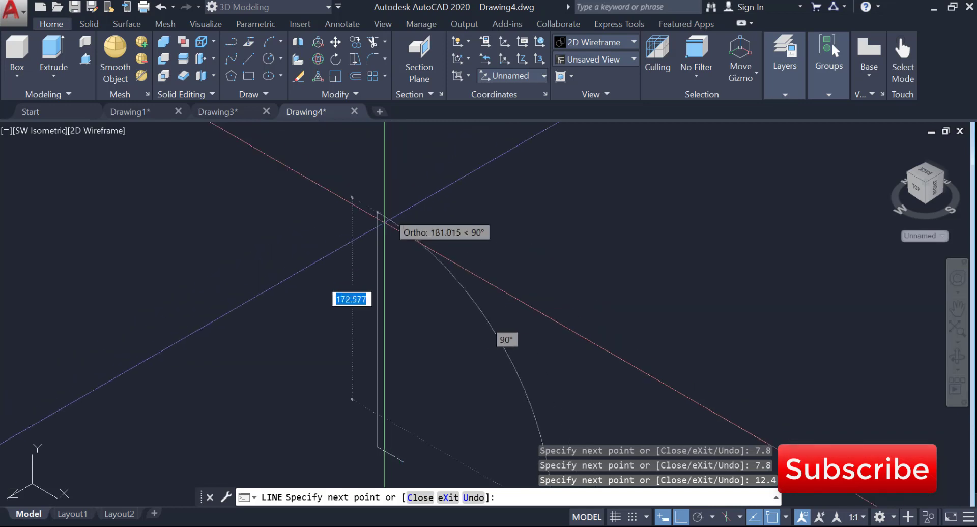
pyautogui.scroll(3, 382, 225)
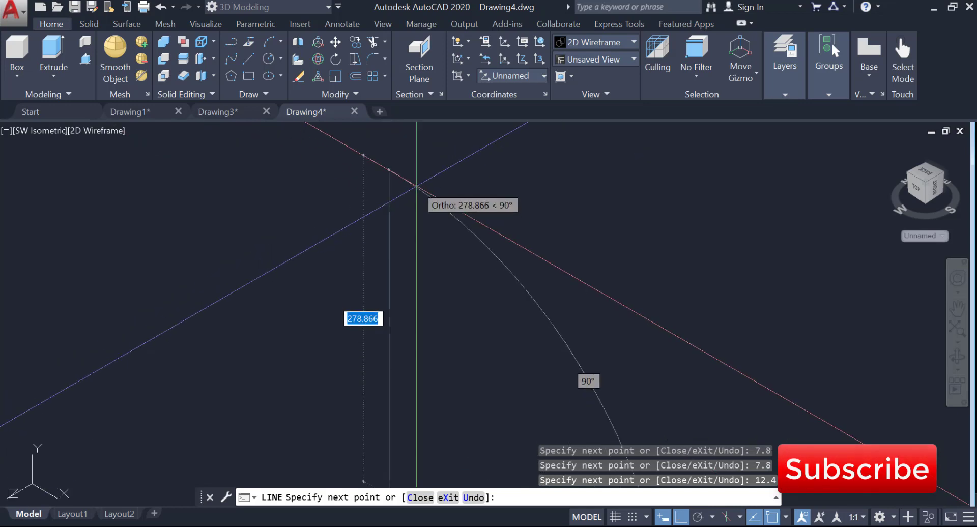
pyautogui.write('26')
pyautogui.press('Return')
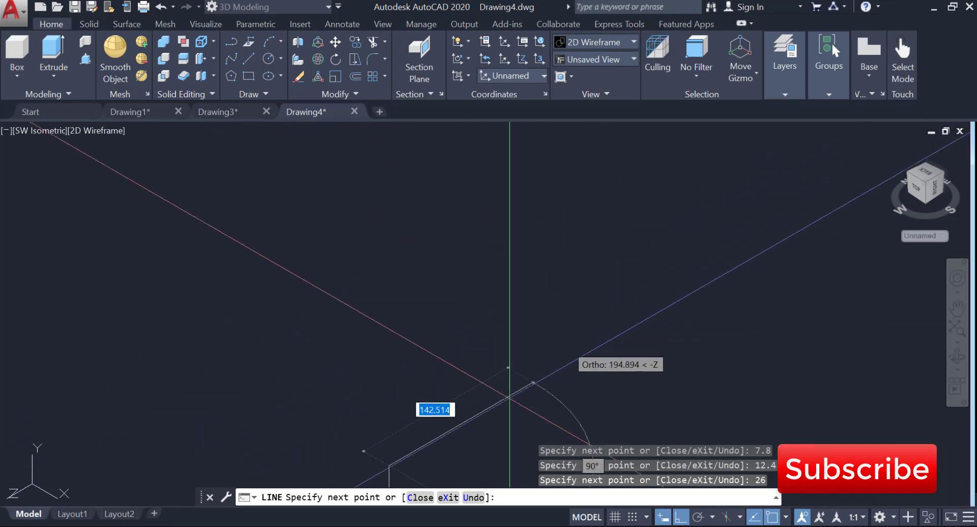
# Turn to the upright Left view, draw a 10-unit top segment at 0° from the vertical edge's end, and finish the line.
pyautogui.scroll(-5, 514, 389)
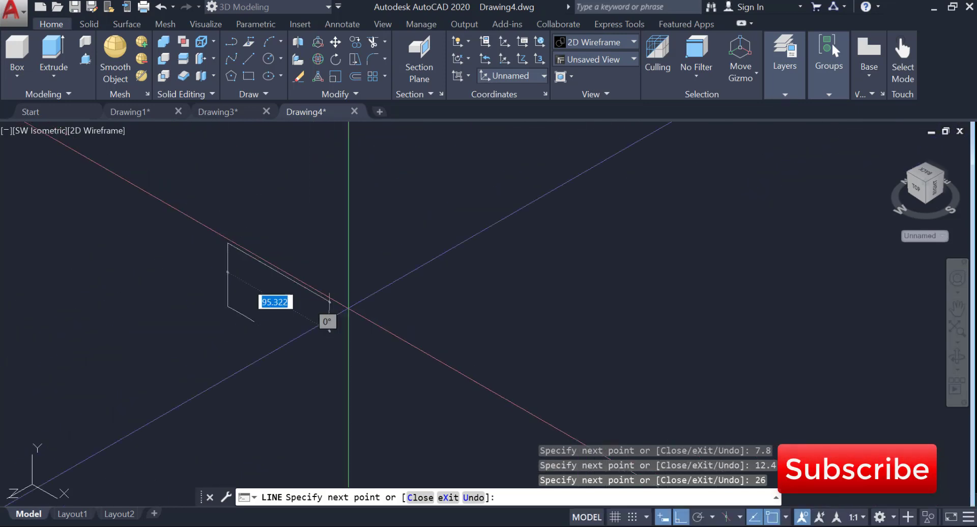
pyautogui.click(916, 192)
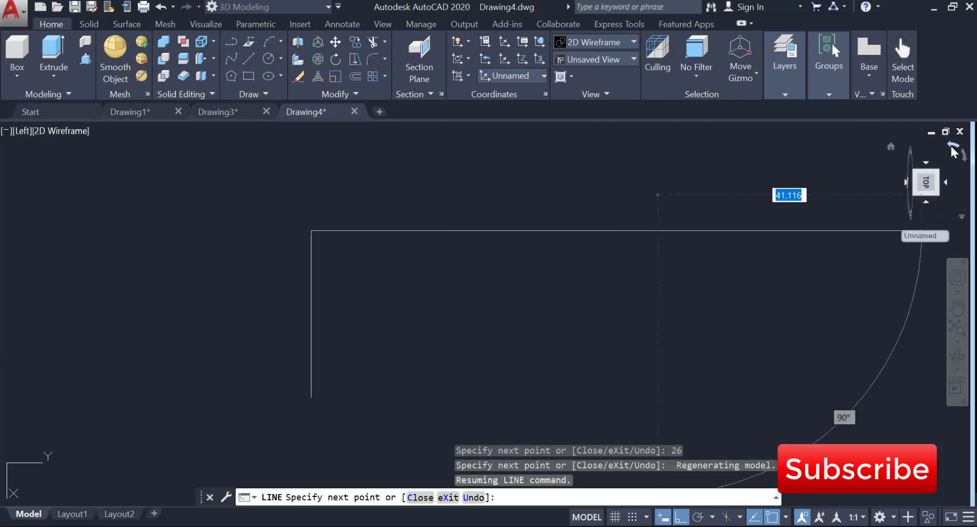
pyautogui.click(950, 145)
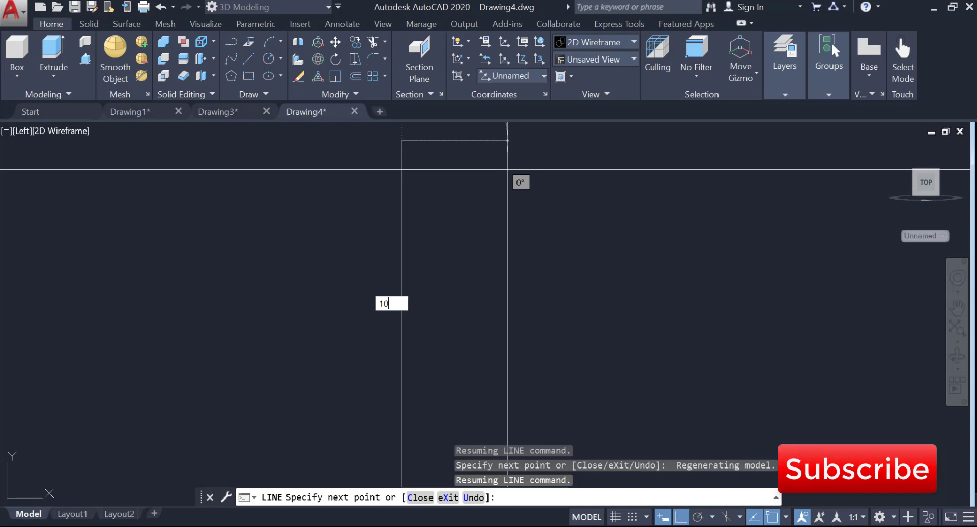
pyautogui.press('Return')
pyautogui.moveTo(431, 267); pyautogui.dragTo(308, 128, button='middle')
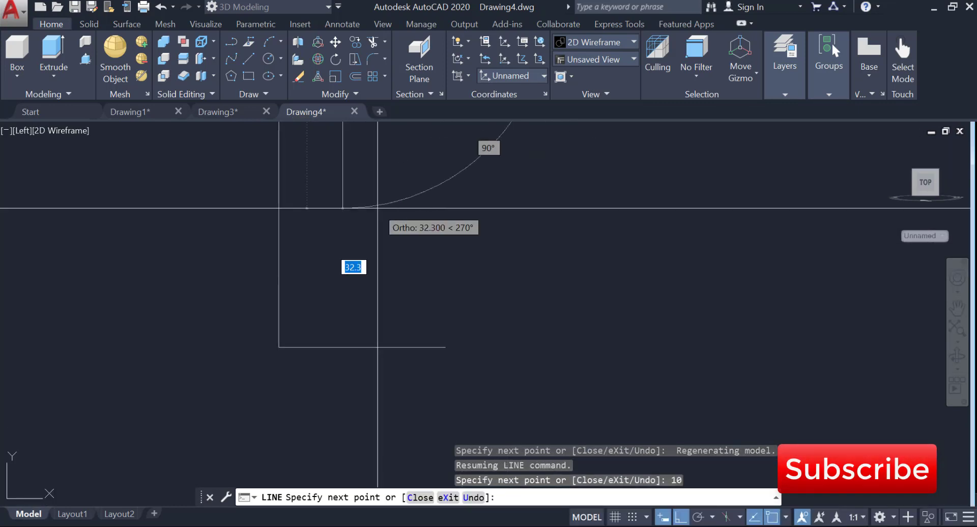
pyautogui.press('Return')
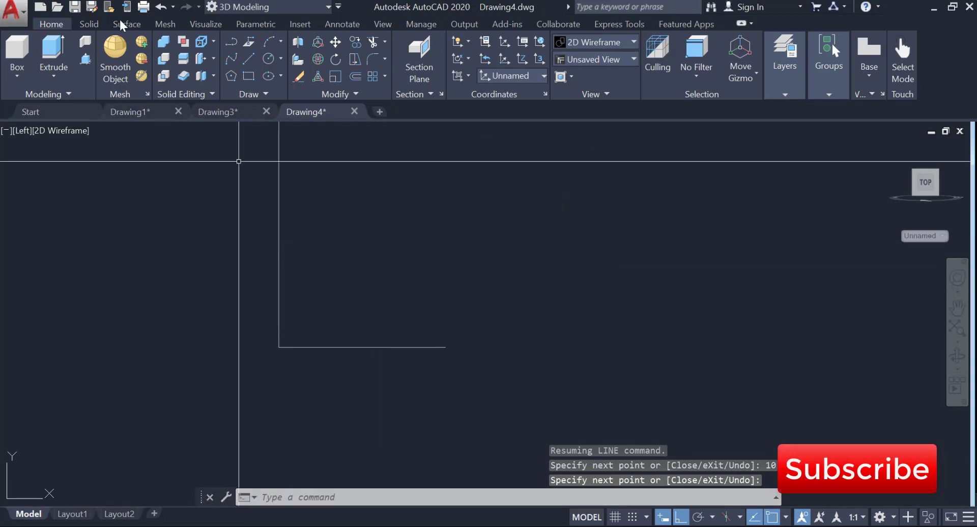
# Draw a line from the bottom edge's open end, 7.8 units at 90° followed by 10 units at 180°.
pyautogui.click(248, 63)
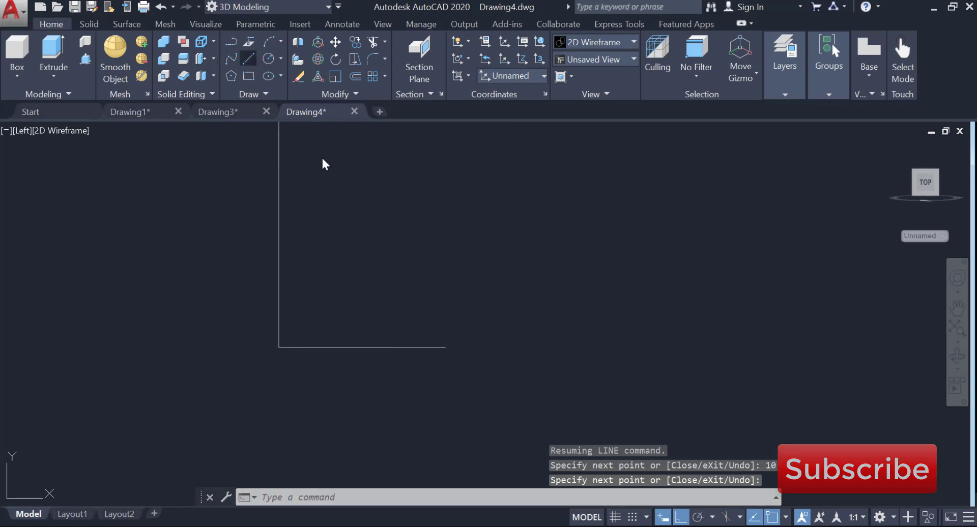
pyautogui.click(445, 347)
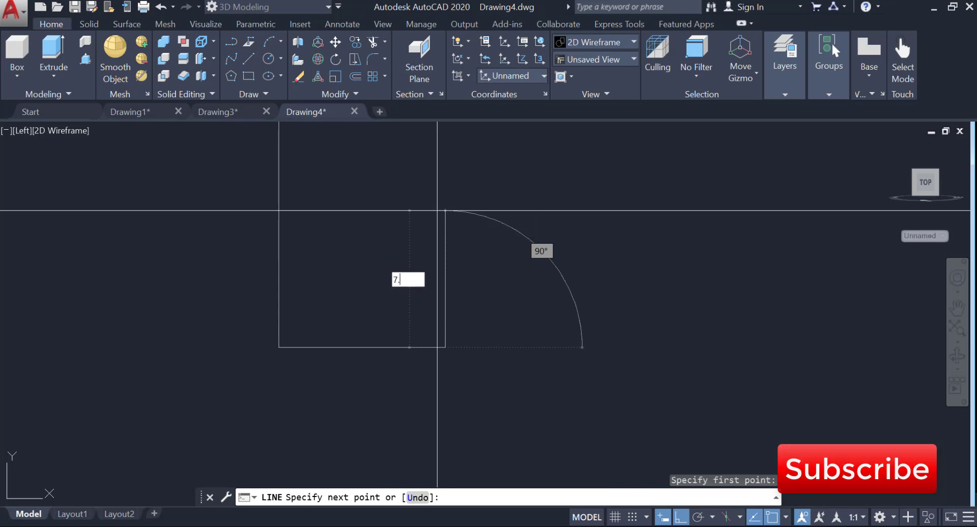
pyautogui.write('7.8')
pyautogui.press('Return')
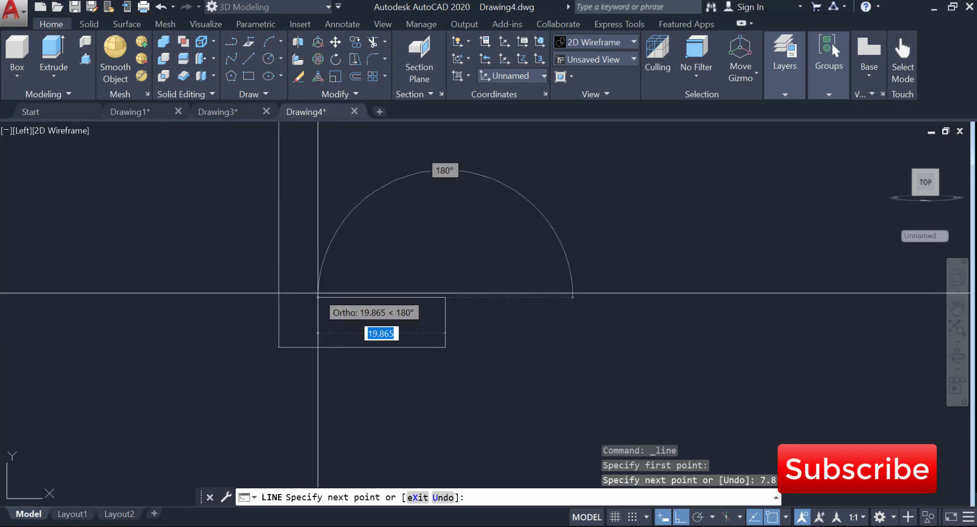
pyautogui.write('10')
pyautogui.press('Return')
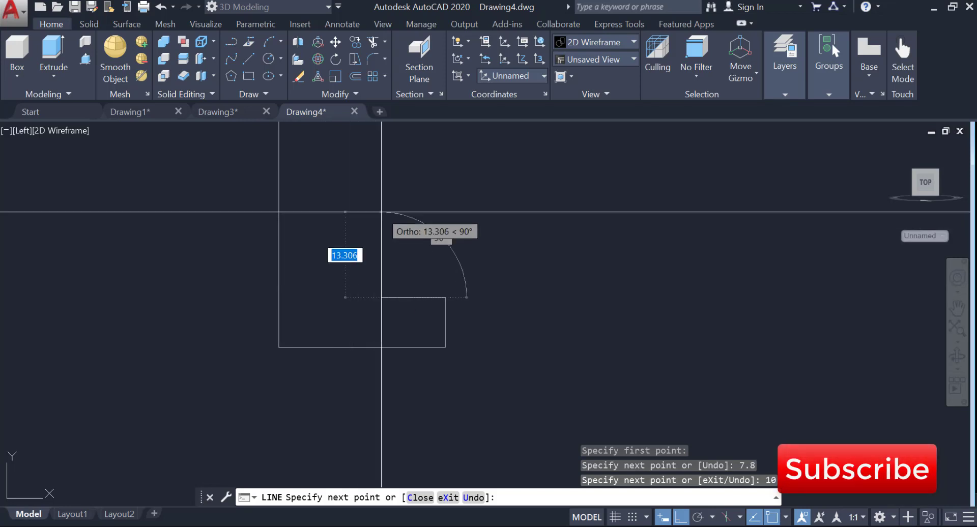
# Continue the stepped line with 7.8 units at 90° and 19 units at 0°, and finish the line.
pyautogui.write('7.8')
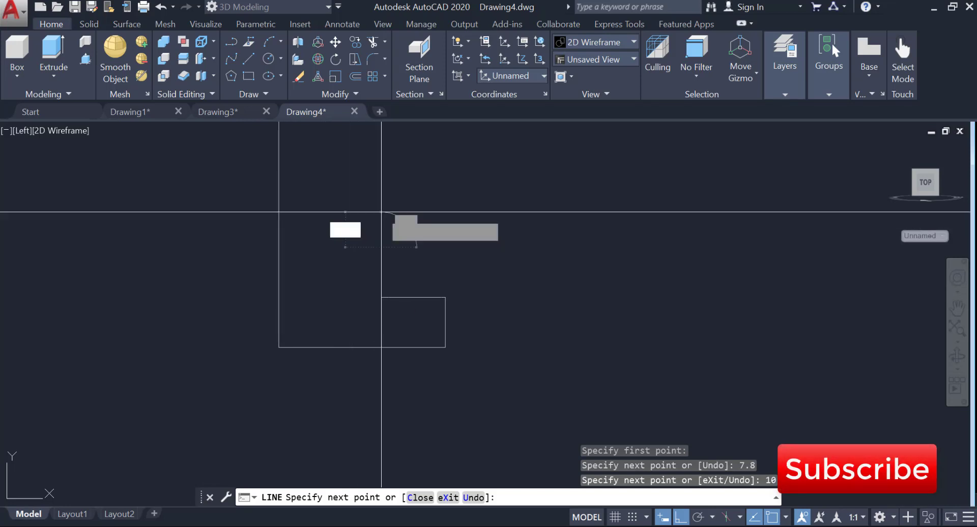
pyautogui.press('Return')
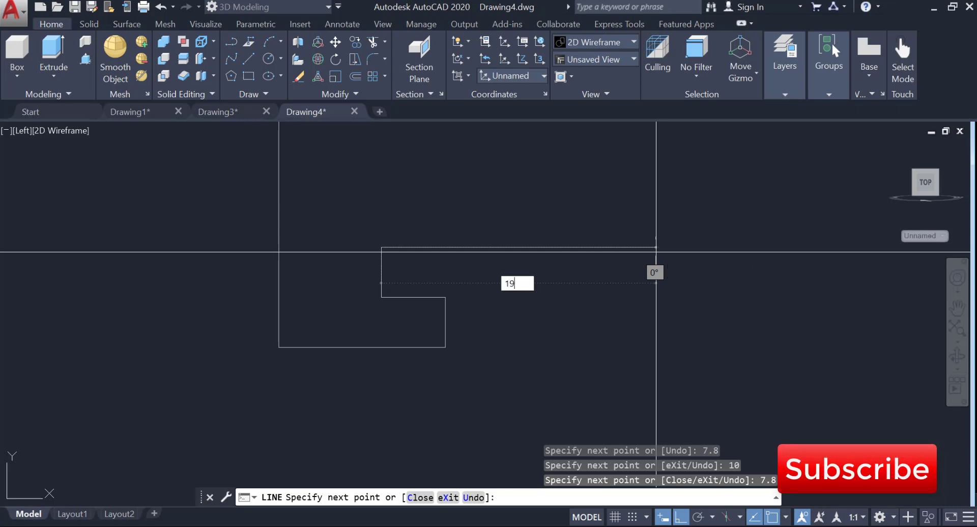
pyautogui.write('19')
pyautogui.press('Return')
pyautogui.press('Return')
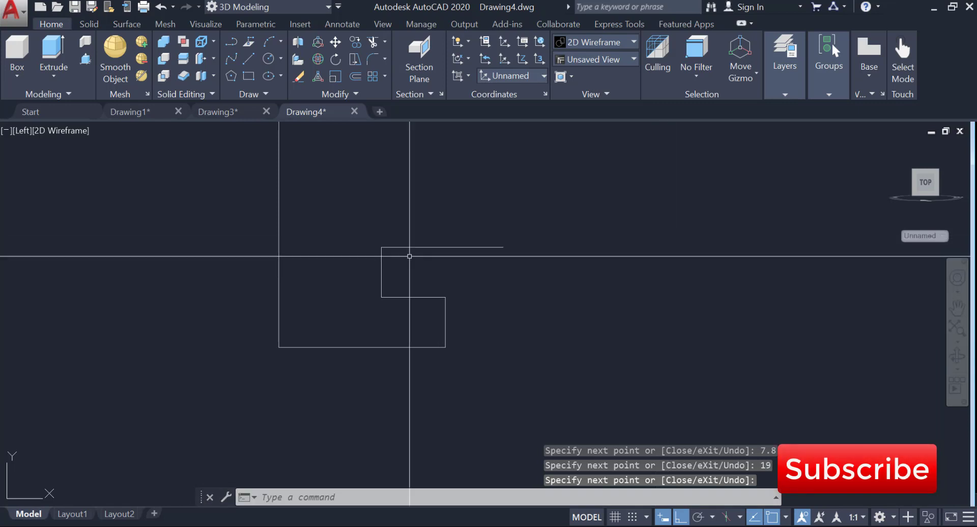
# Mirror the whole half profile about a vertical line through the free end of the 19-unit segment, keeping the original.
pyautogui.scroll(-4, 409, 255)
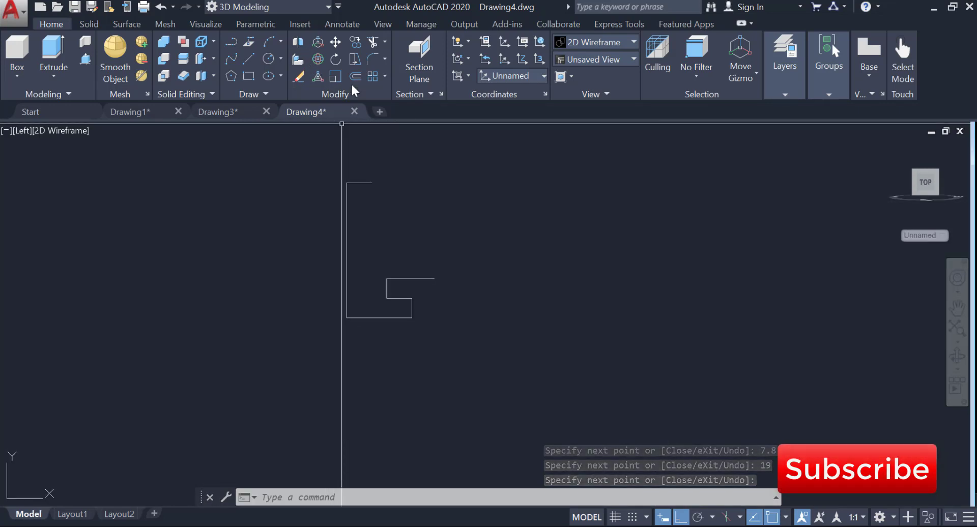
pyautogui.click(360, 96)
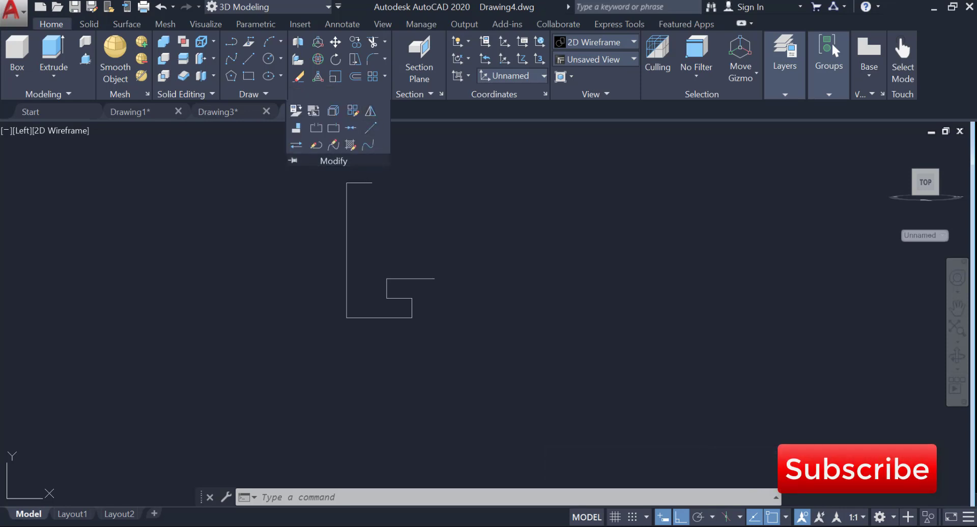
pyautogui.click(369, 111)
pyautogui.click(260, 155)
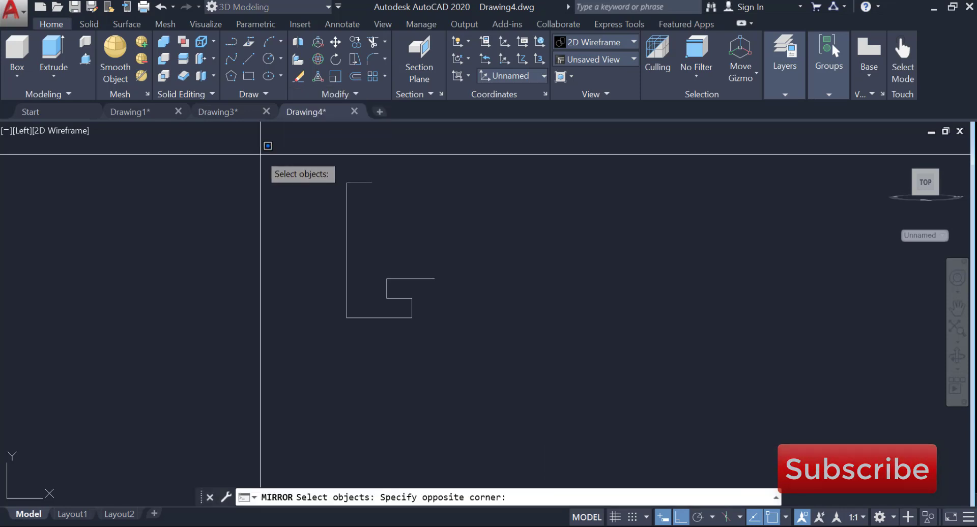
pyautogui.click(484, 370)
pyautogui.press('Return')
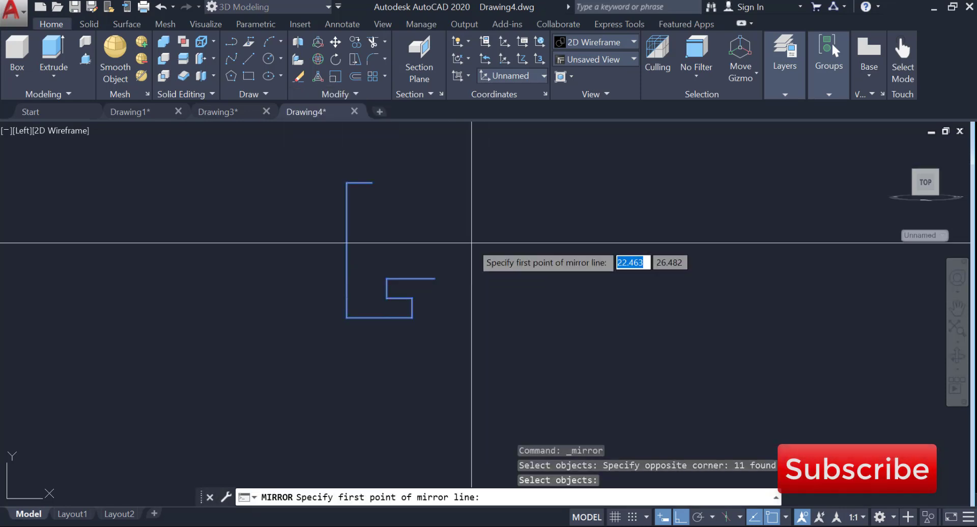
pyautogui.click(434, 278)
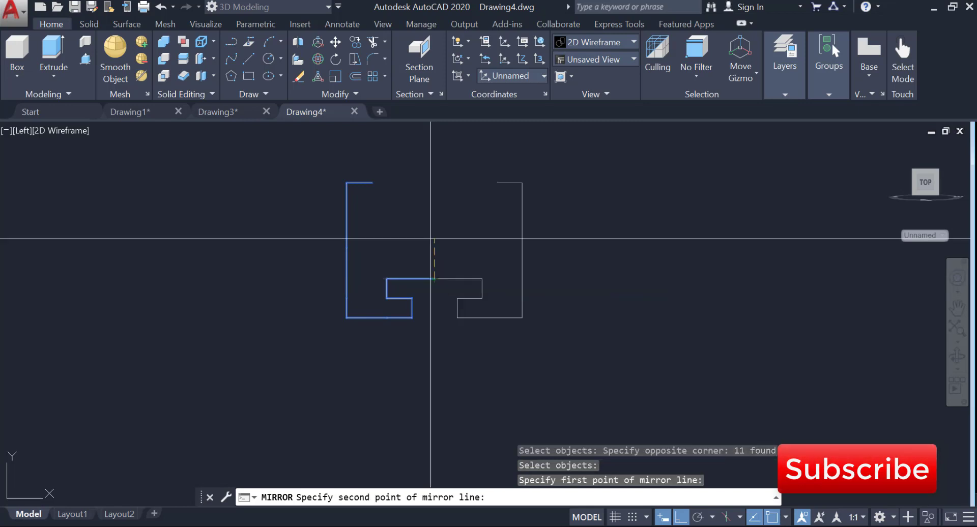
pyautogui.click(436, 159)
pyautogui.press('Return')
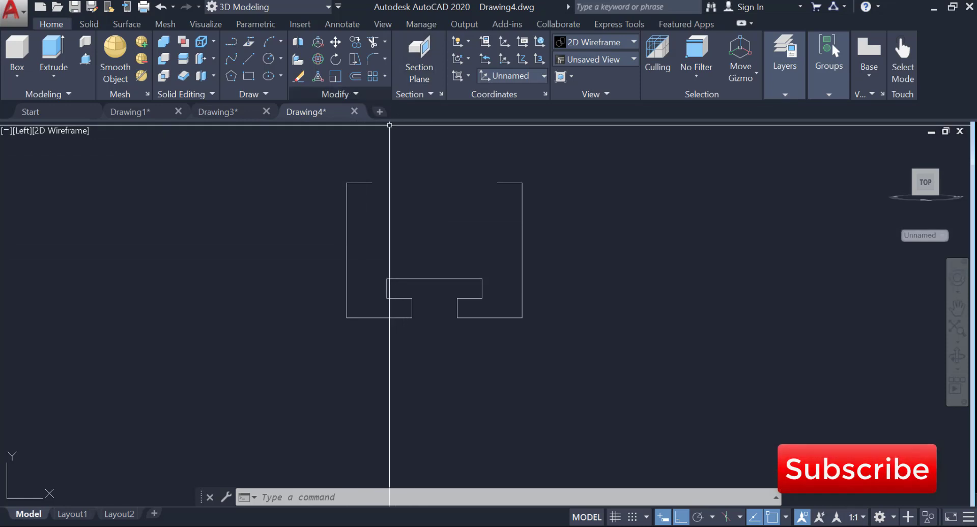
# Join the two collinear horizontal segments along the top of the central slot into one line.
pyautogui.click(458, 278)
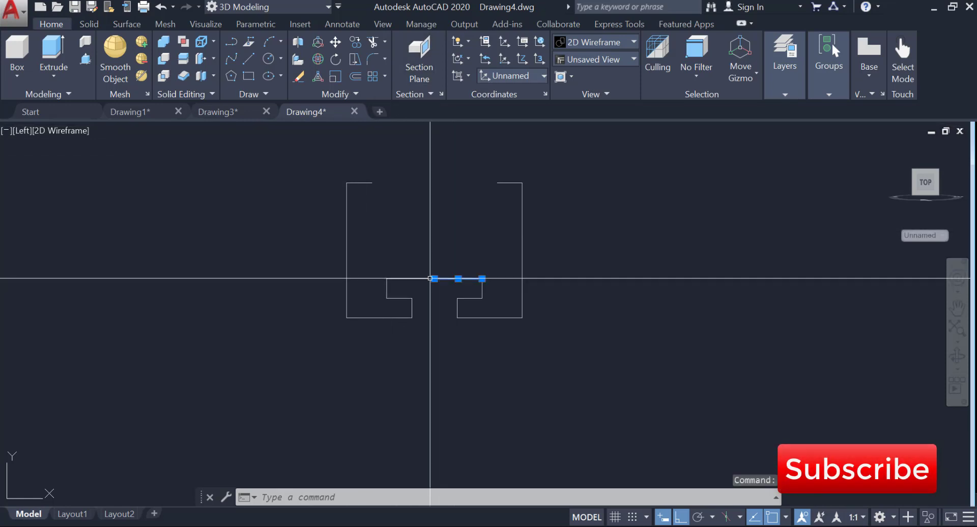
pyautogui.click(407, 278)
pyautogui.click(340, 92)
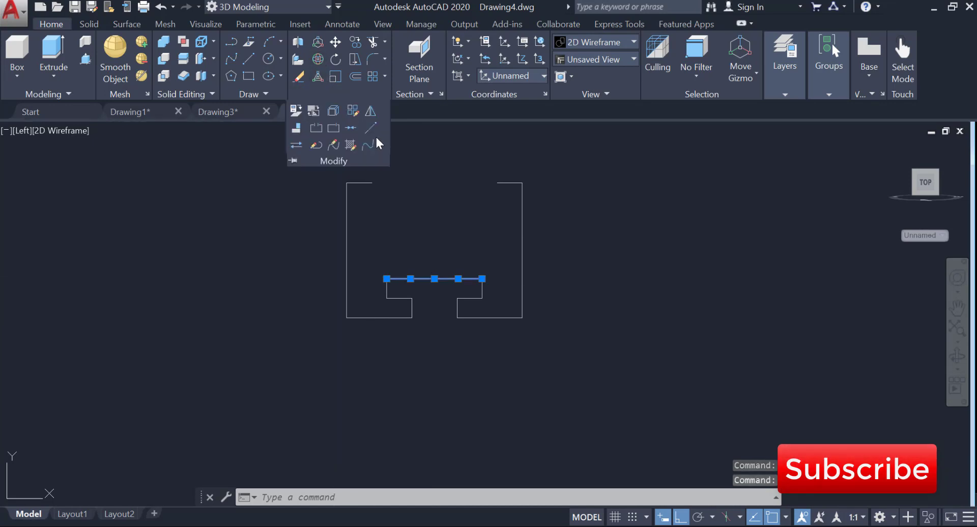
pyautogui.click(350, 127)
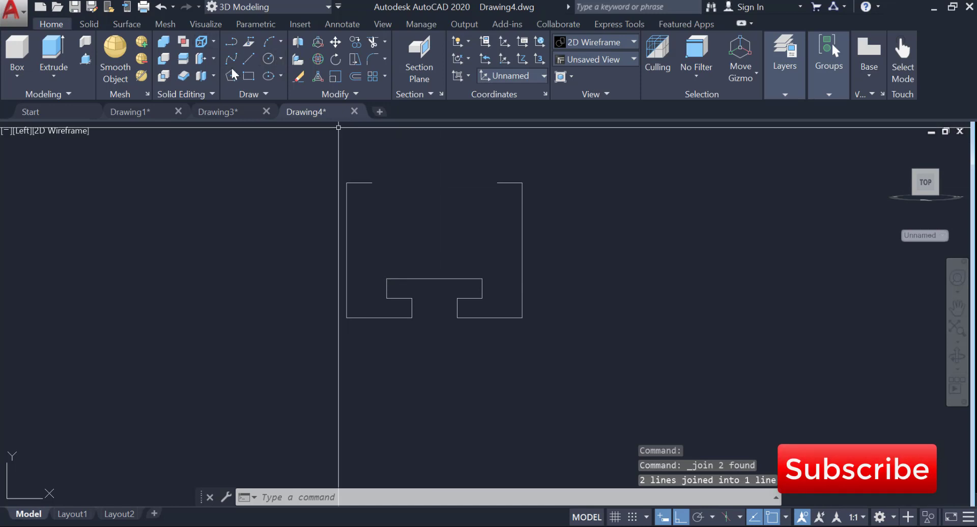
# Offset the upper vertical edges on both sides of the profile inward by 10 units.
pyautogui.click(355, 79)
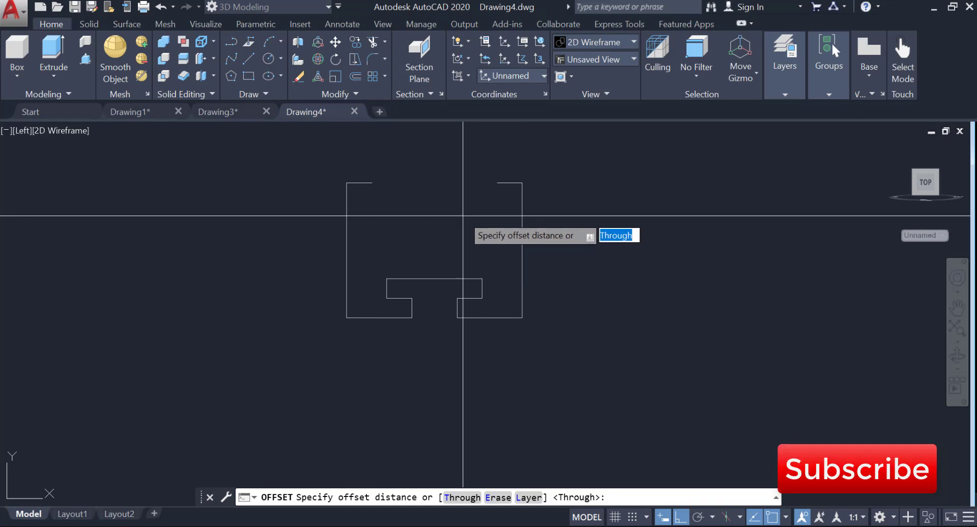
pyautogui.write('10')
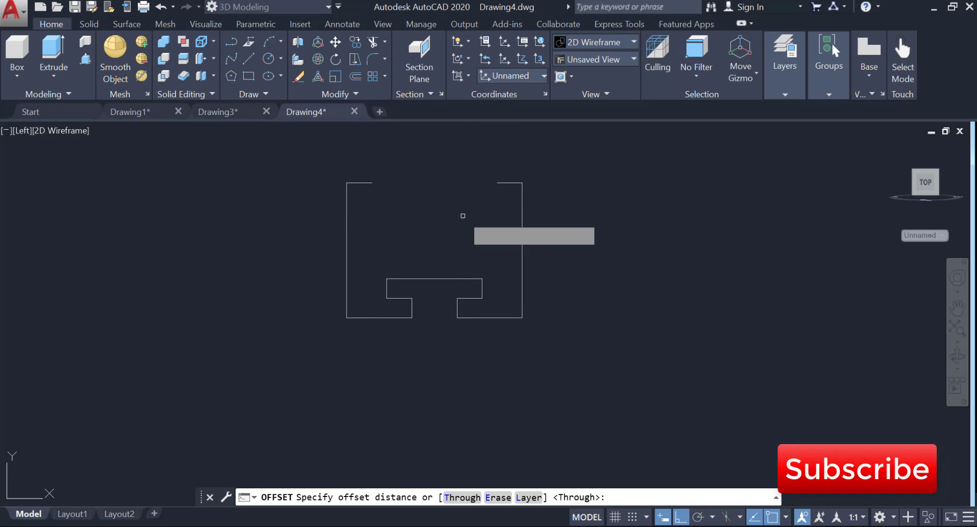
pyautogui.press('Return')
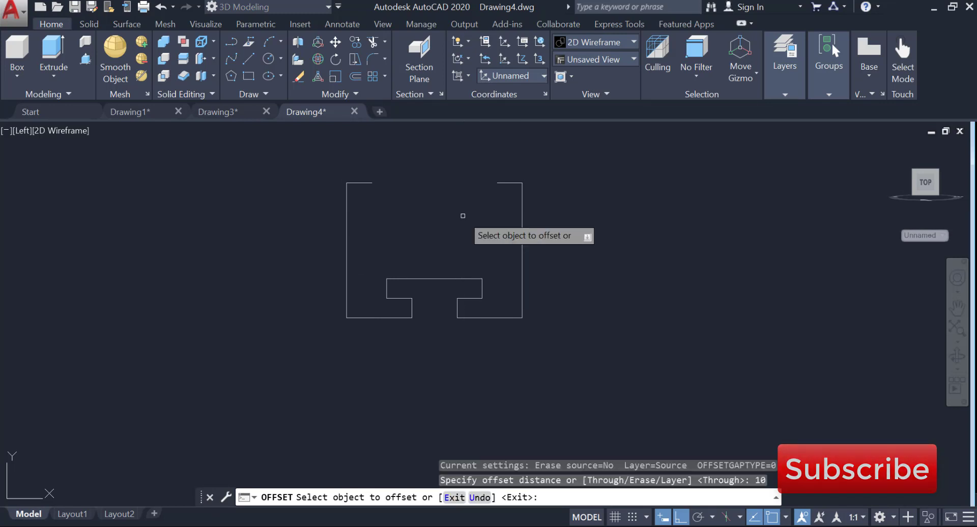
pyautogui.click(347, 213)
pyautogui.click(386, 224)
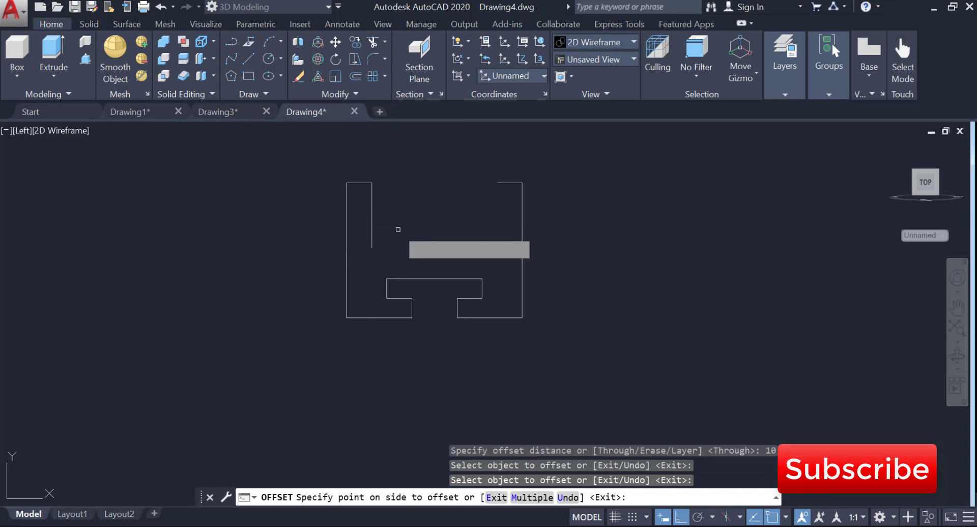
pyautogui.click(521, 206)
pyautogui.click(484, 205)
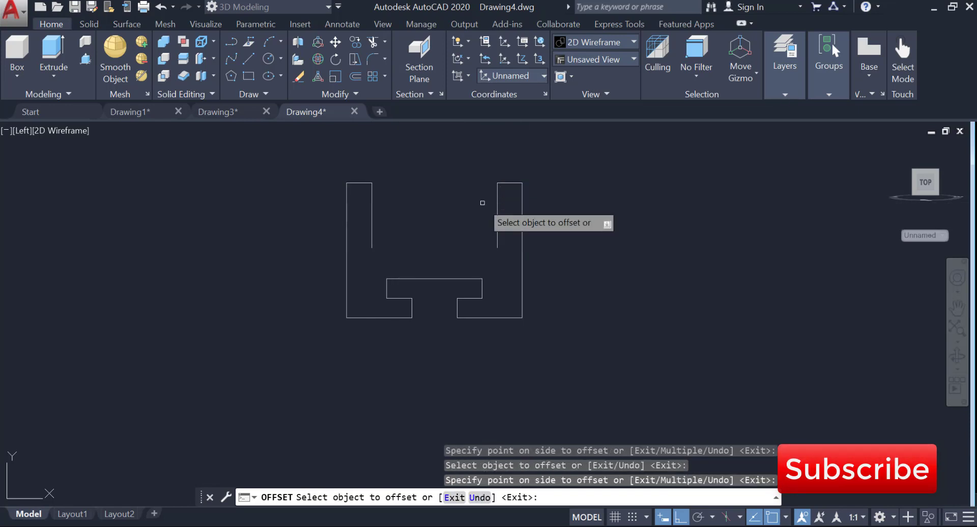
pyautogui.press('Return')
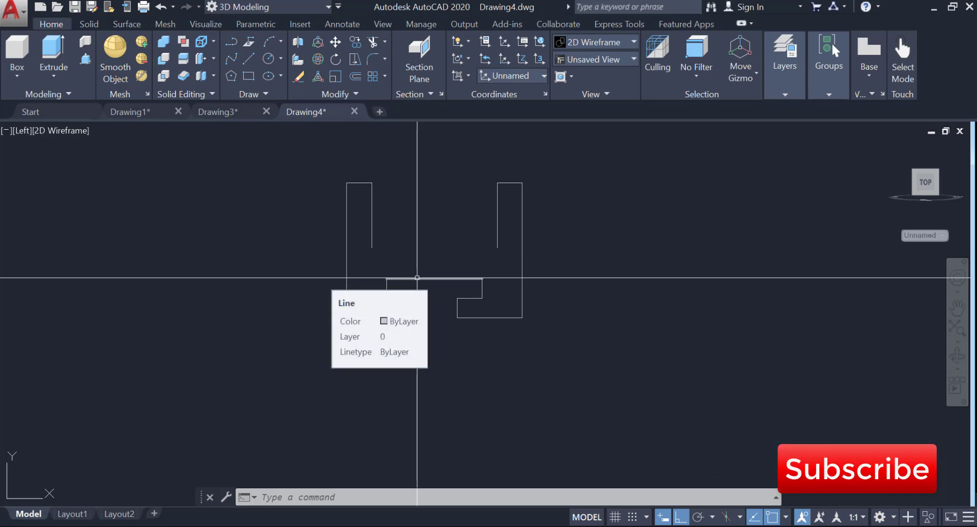
# Offset the horizontal line along the top of the central slot upward by 12.4 units.
pyautogui.click(355, 77)
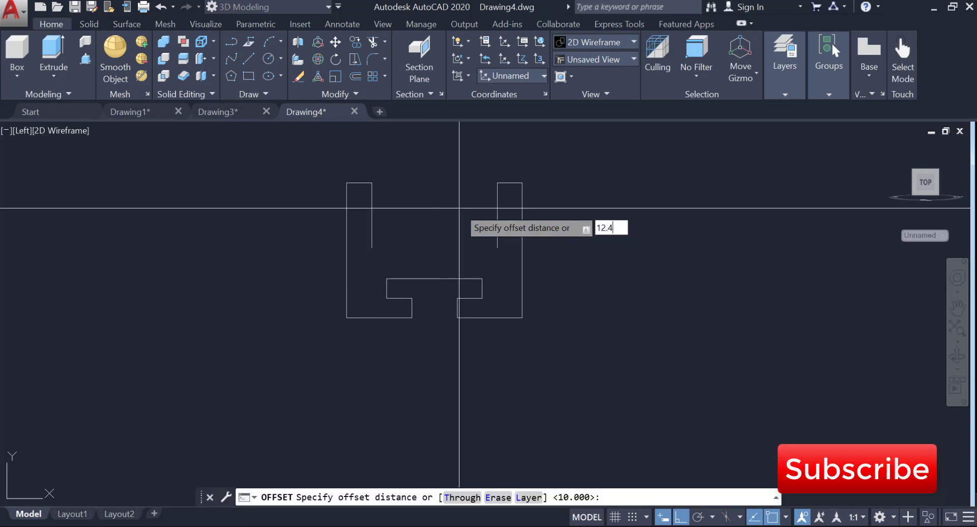
pyautogui.press('Return')
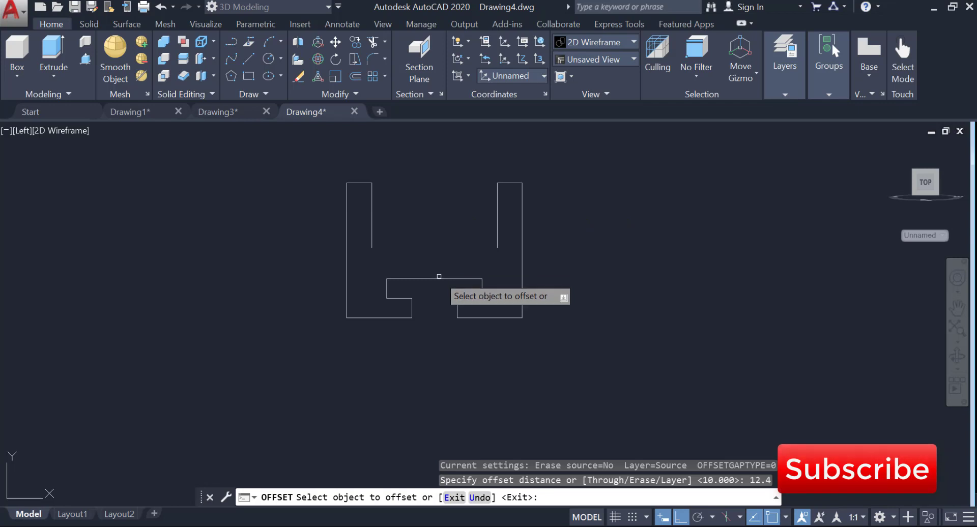
pyautogui.click(444, 278)
pyautogui.click(412, 178)
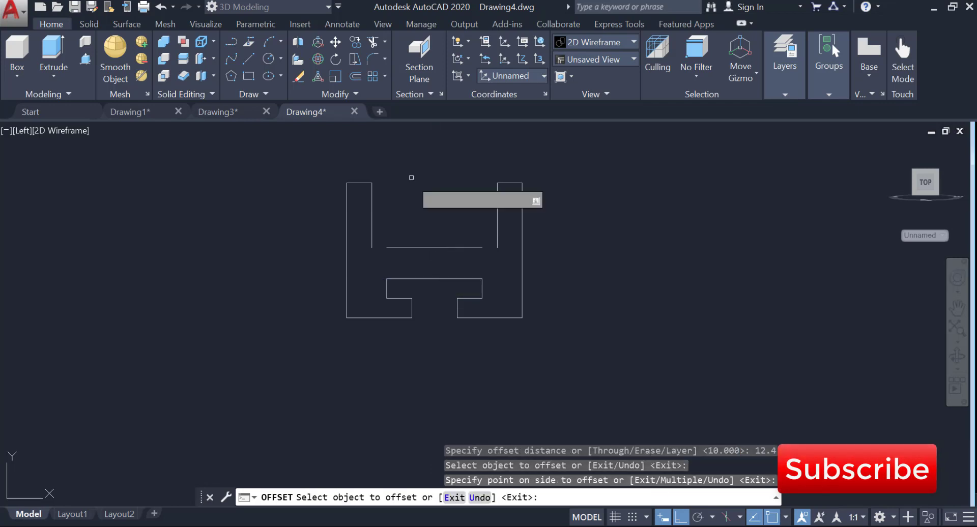
pyautogui.press('Return')
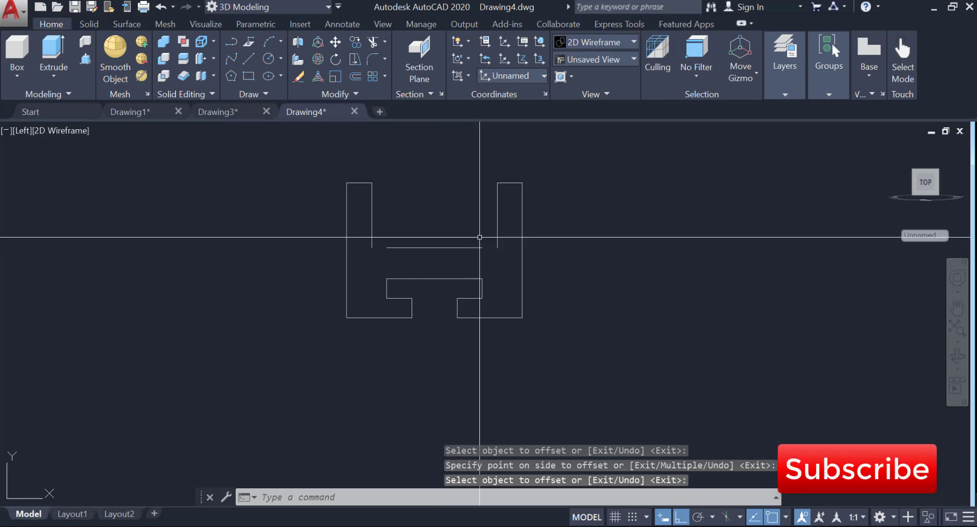
# Start the Extend command and select the two inner vertical lines as boundary edges.
pyautogui.click(384, 42)
pyautogui.click(374, 94)
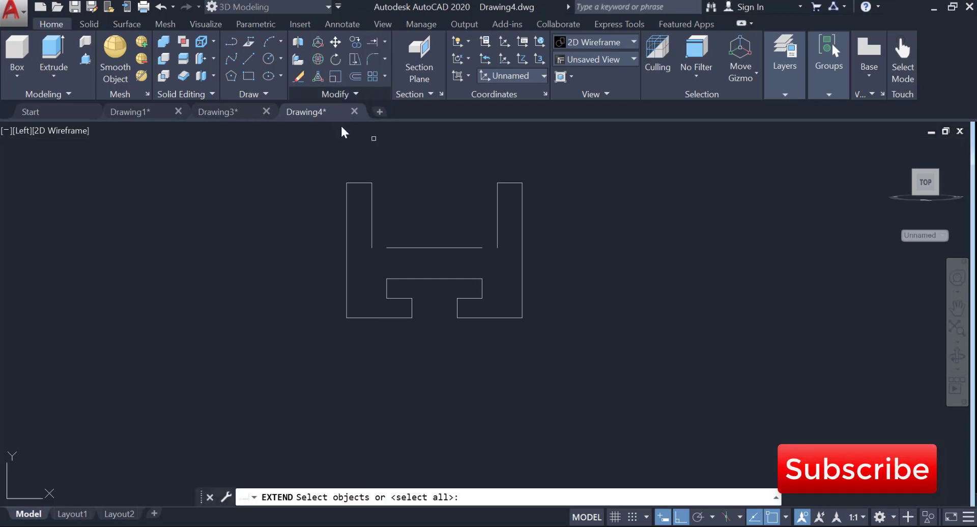
pyautogui.click(372, 224)
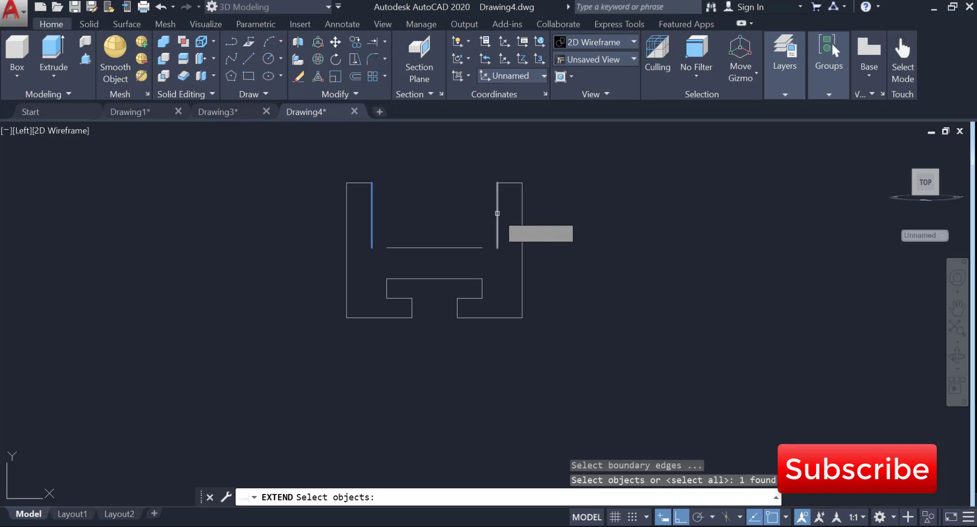
pyautogui.click(497, 213)
pyautogui.click(424, 526)
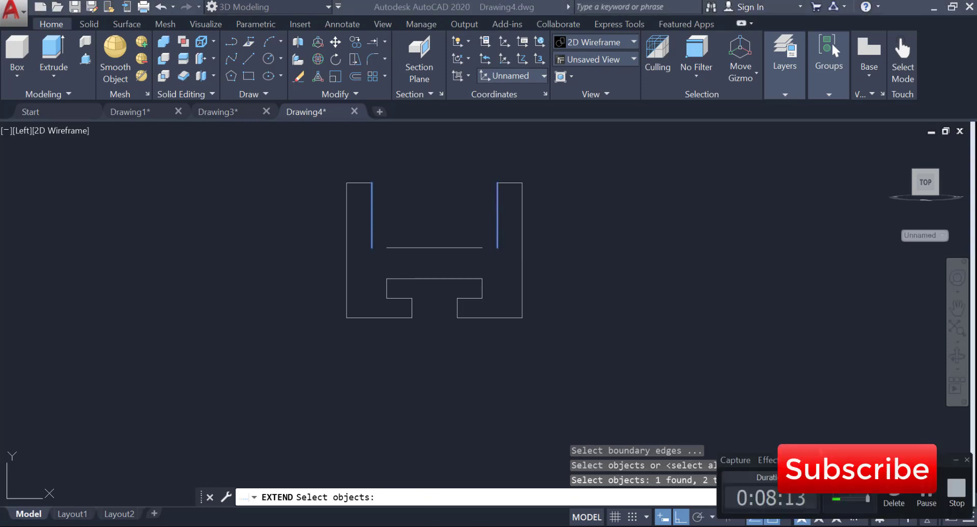
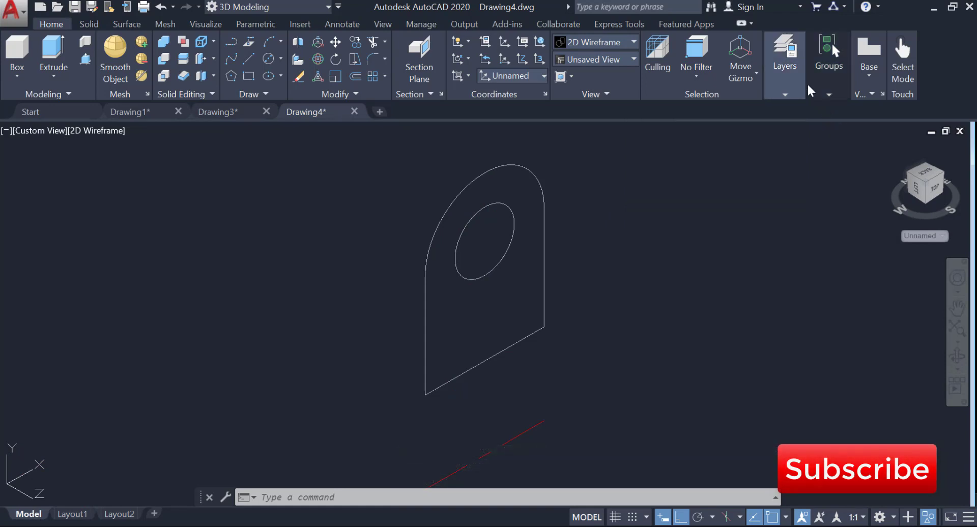
# Deselect the arched outline around the circle and change the current drawing layer.
pyautogui.moveTo(792, 72)
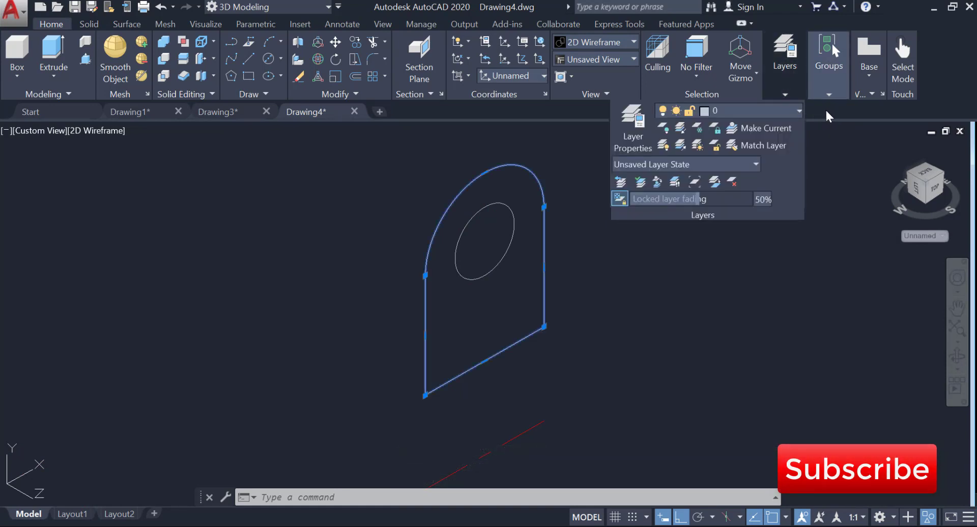
pyautogui.press('Escape')
pyautogui.press('Escape')
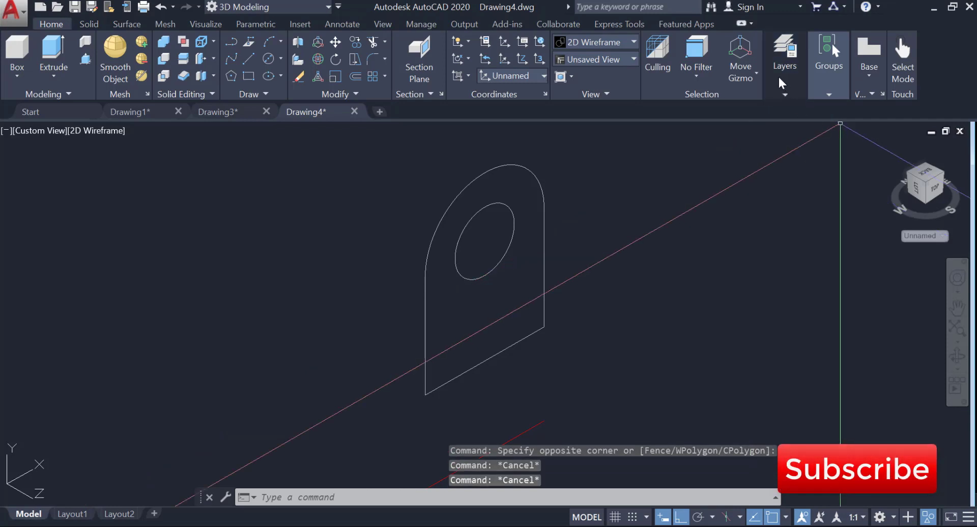
pyautogui.click(789, 112)
pyautogui.click(763, 138)
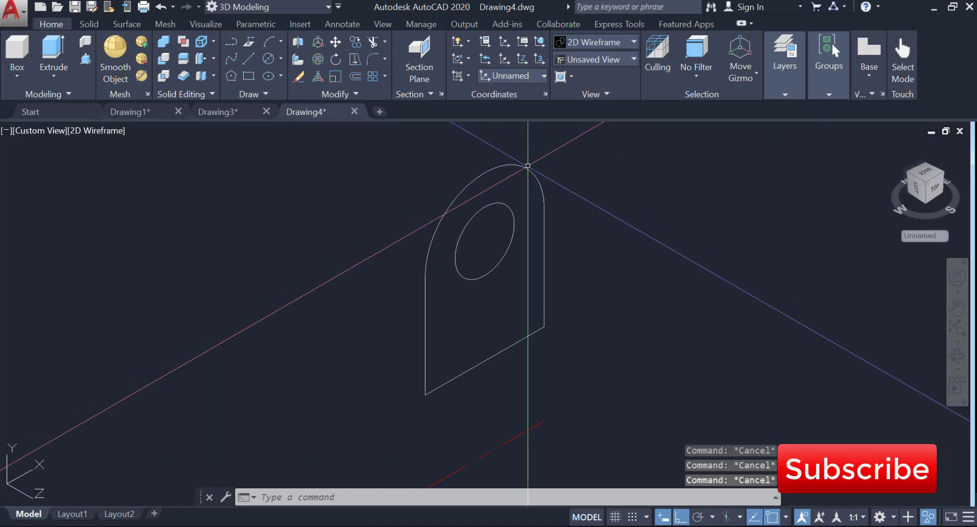
pyautogui.rightClick(778, 138)
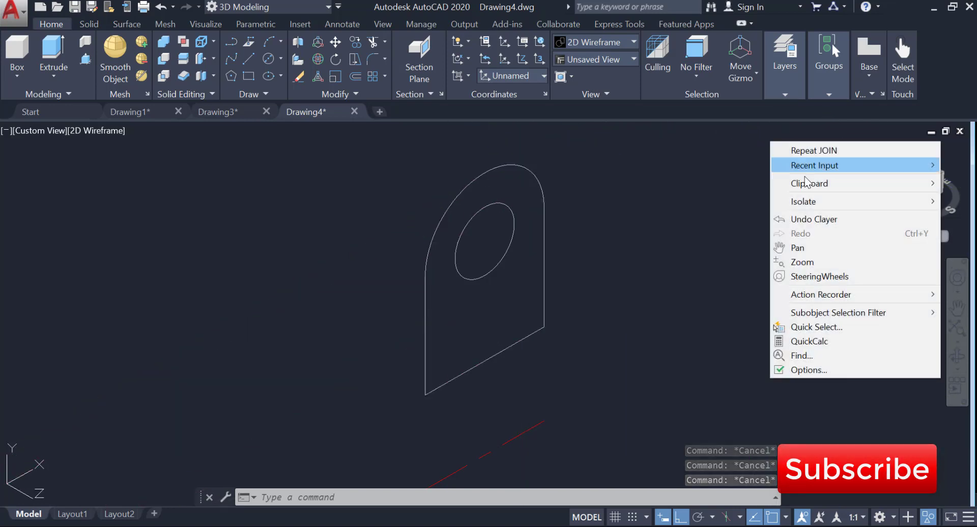
pyautogui.click(613, 187)
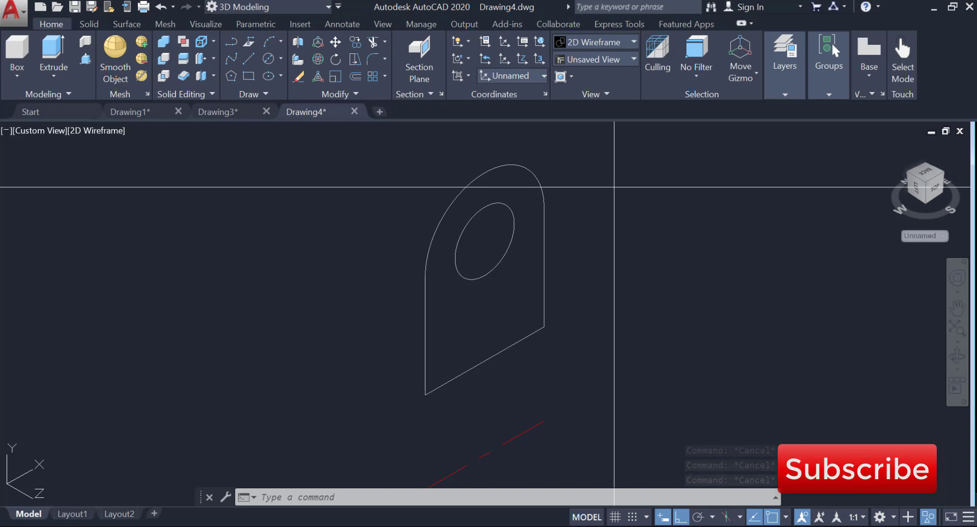
# End the object isolation to bring the hidden solids and dimensions back into the drawing.
pyautogui.click(598, 221)
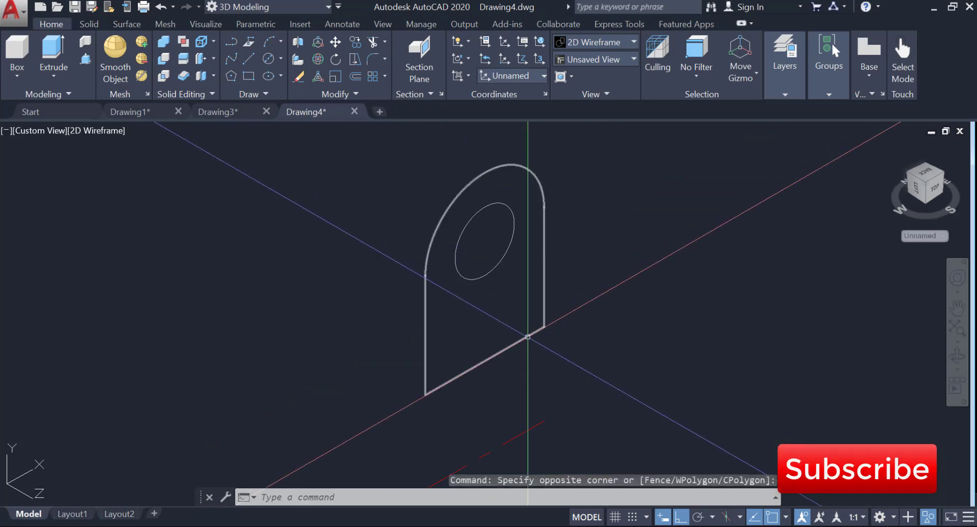
pyautogui.rightClick(728, 177)
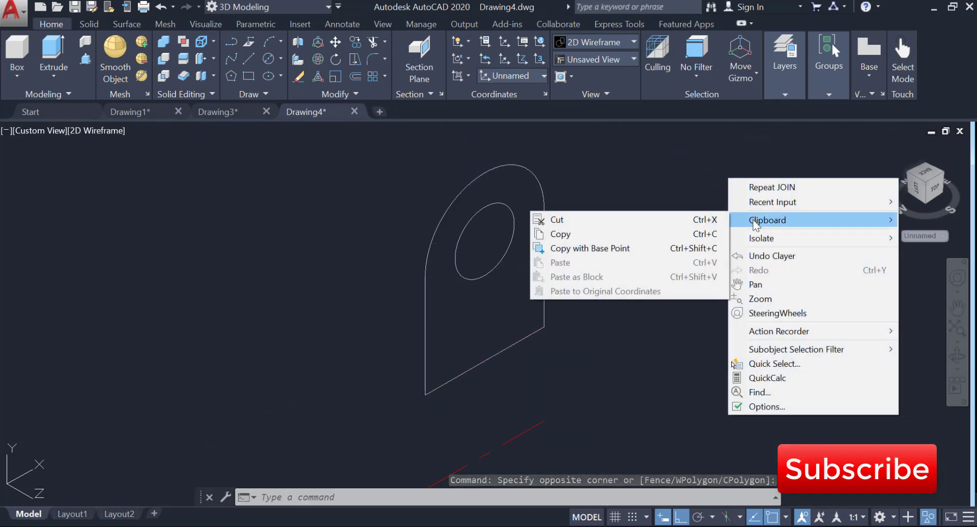
pyautogui.moveTo(758, 239)
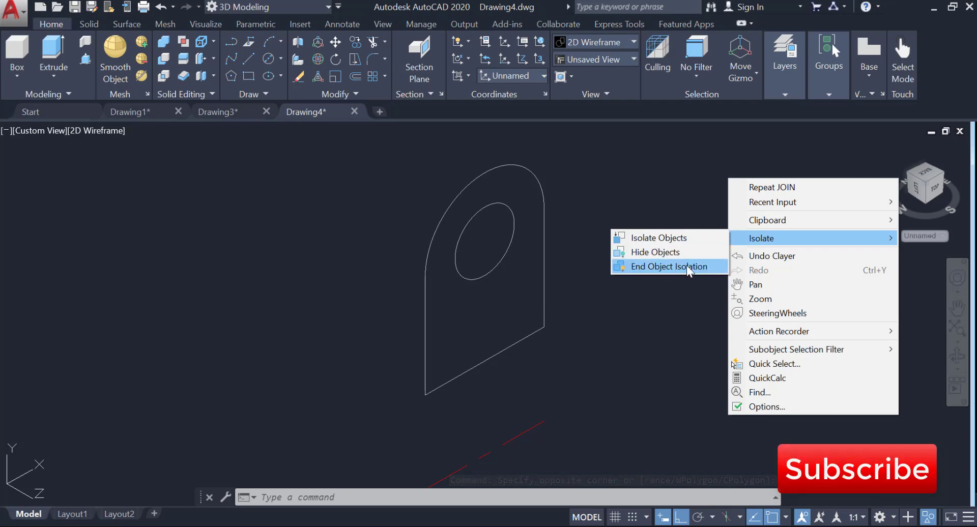
pyautogui.click(686, 265)
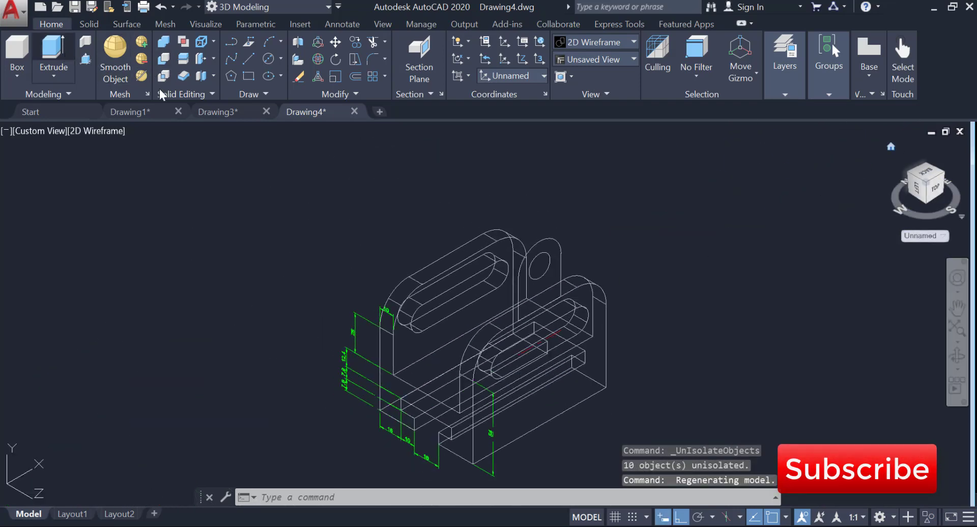
# Extrude the arched plate outline and the circle inside it by -10 units.
pyautogui.click(53, 56)
pyautogui.click(549, 238)
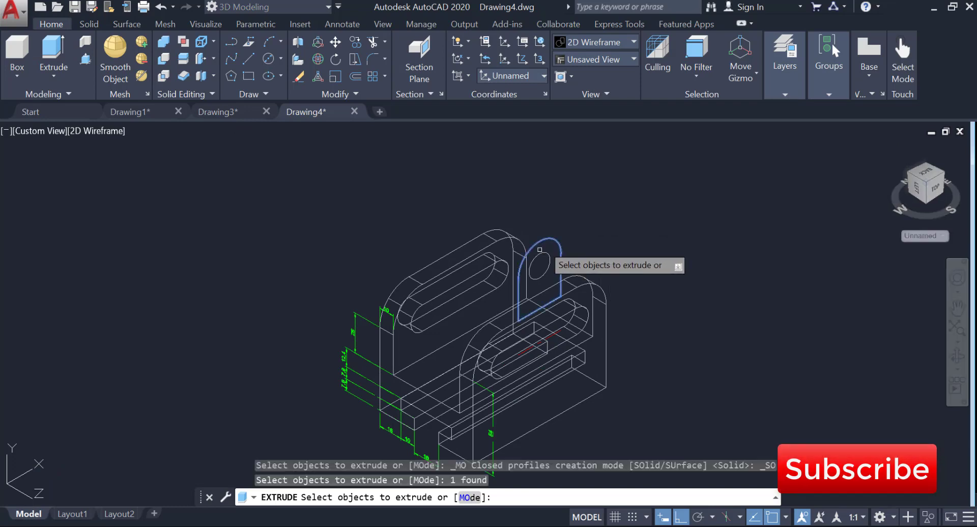
pyautogui.click(538, 252)
pyautogui.rightClick(539, 253)
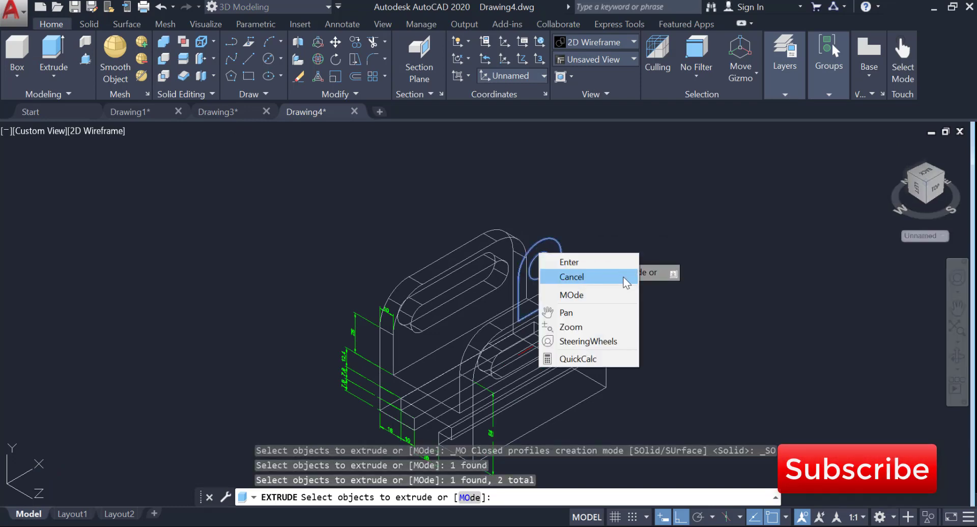
pyautogui.click(598, 261)
pyautogui.scroll(3, 598, 261)
pyautogui.scroll(4, 597, 261)
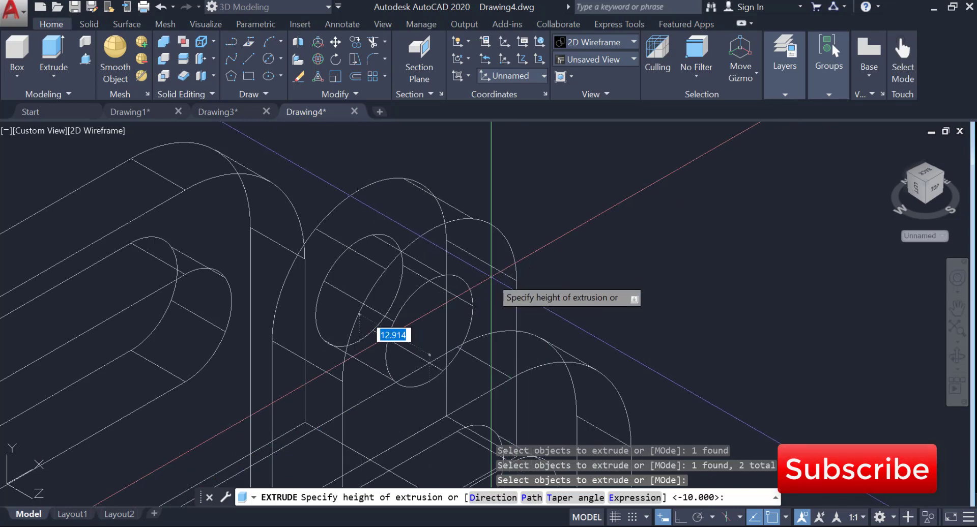
pyautogui.press('Return')
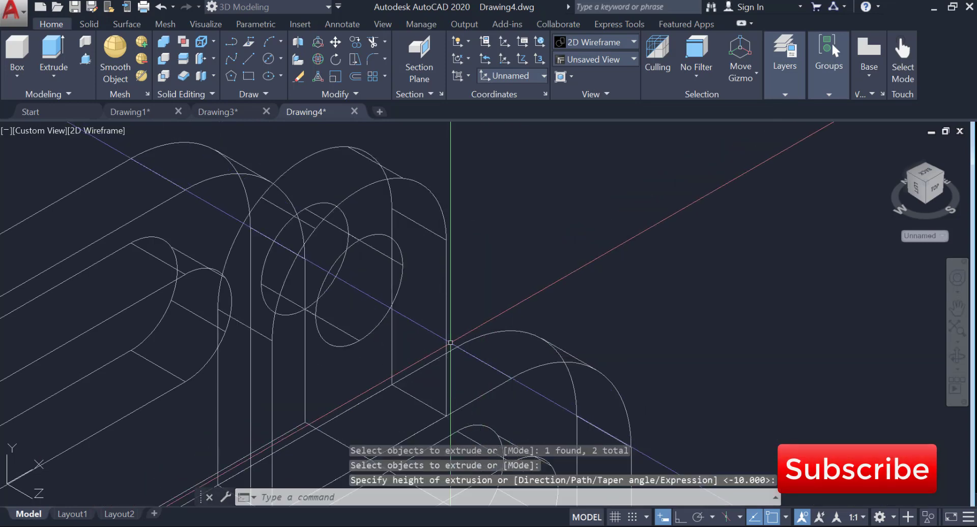
# Union the extruded arched plate with the main slotted body.
pyautogui.scroll(-5, 546, 263)
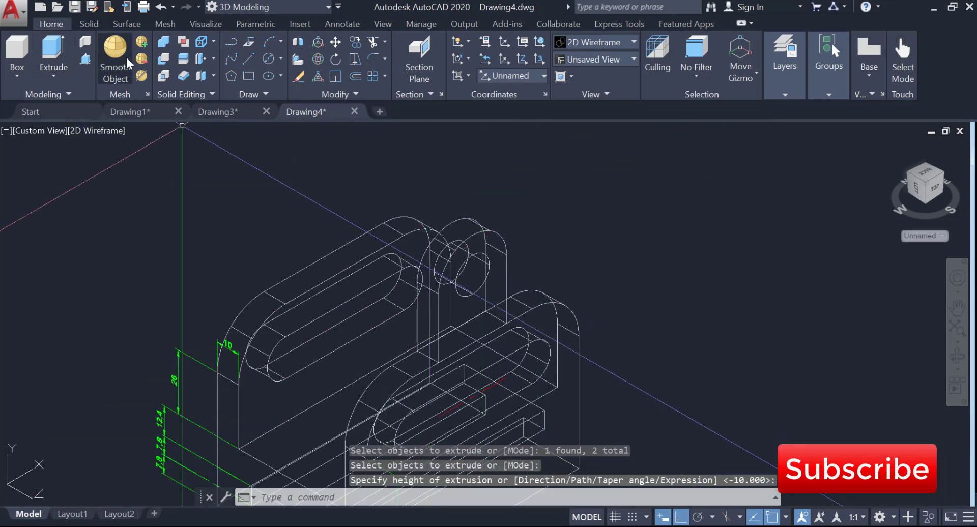
pyautogui.click(163, 43)
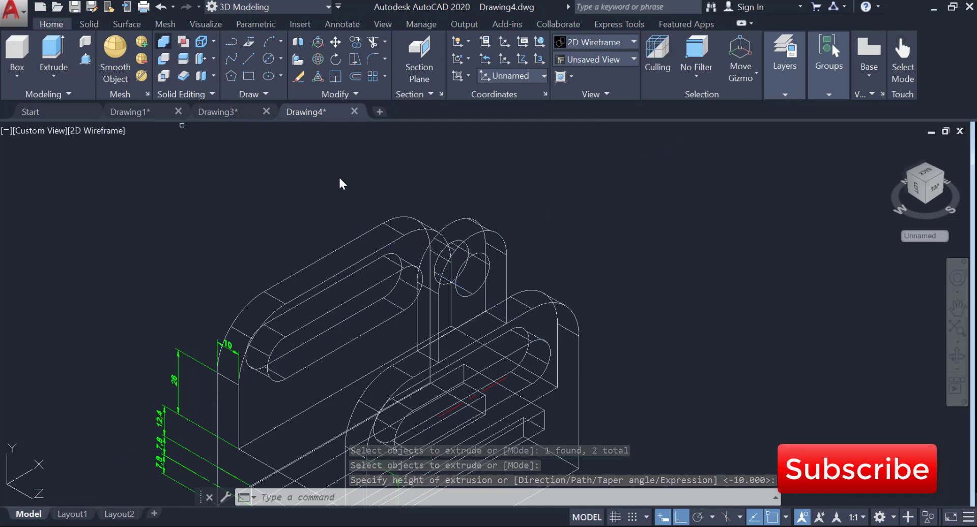
pyautogui.click(480, 232)
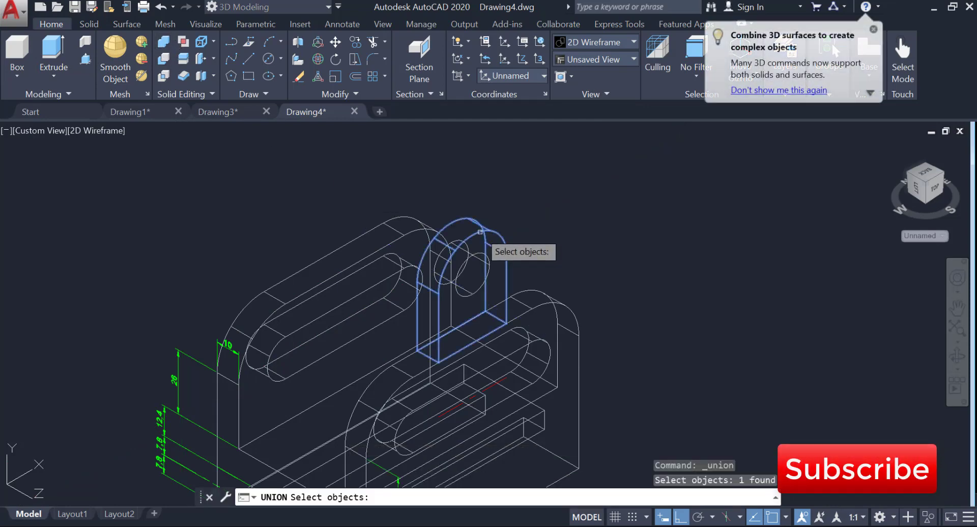
pyautogui.click(560, 306)
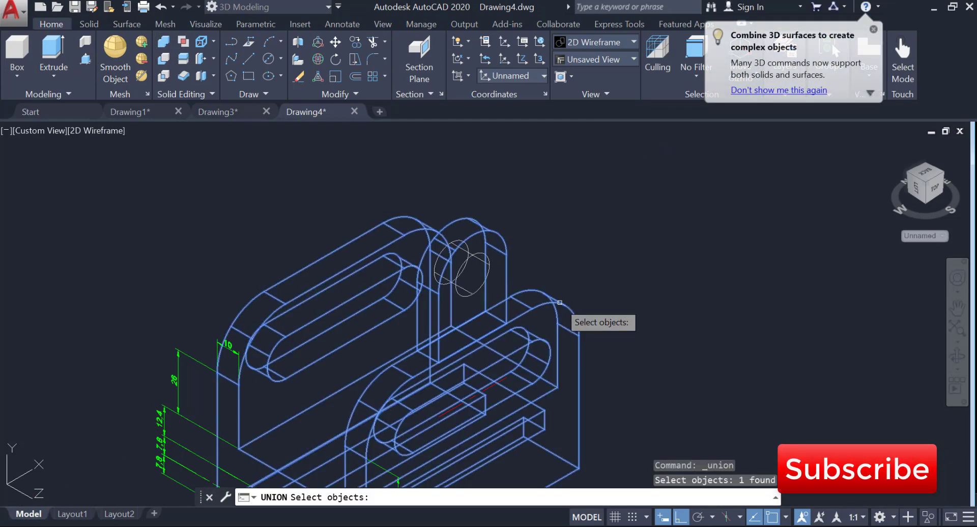
pyautogui.press('Return')
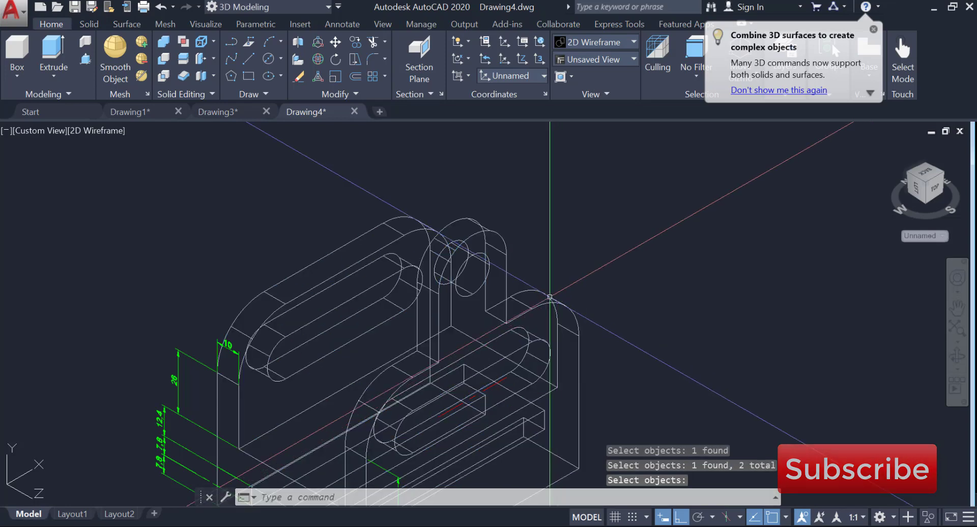
# Subtract the extruded cylinder from the combined body to cut the round hole through the arched plate.
pyautogui.click(162, 58)
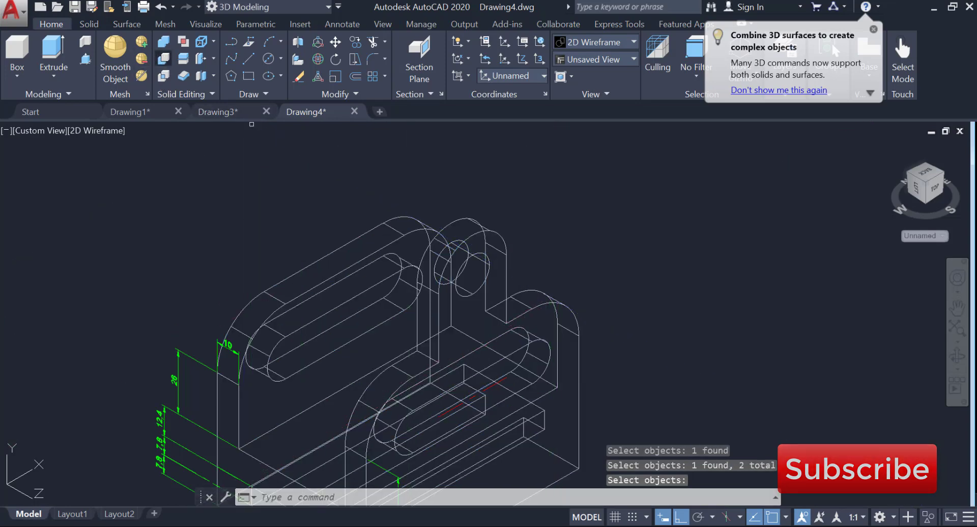
pyautogui.click(472, 235)
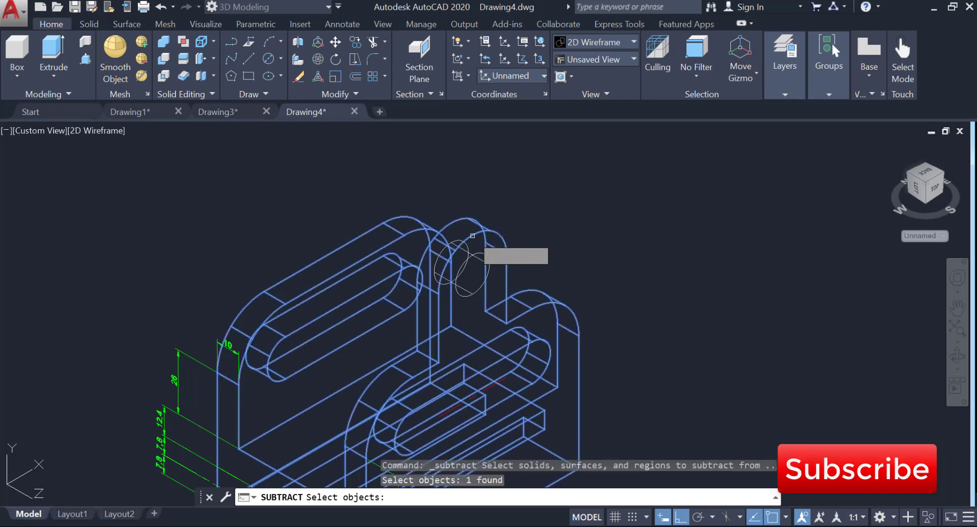
pyautogui.press('Return')
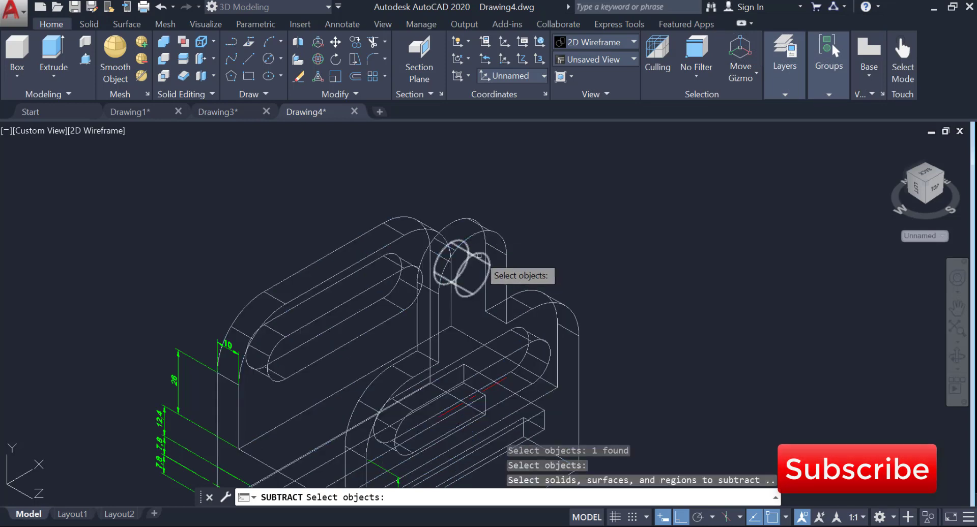
pyautogui.press('Return')
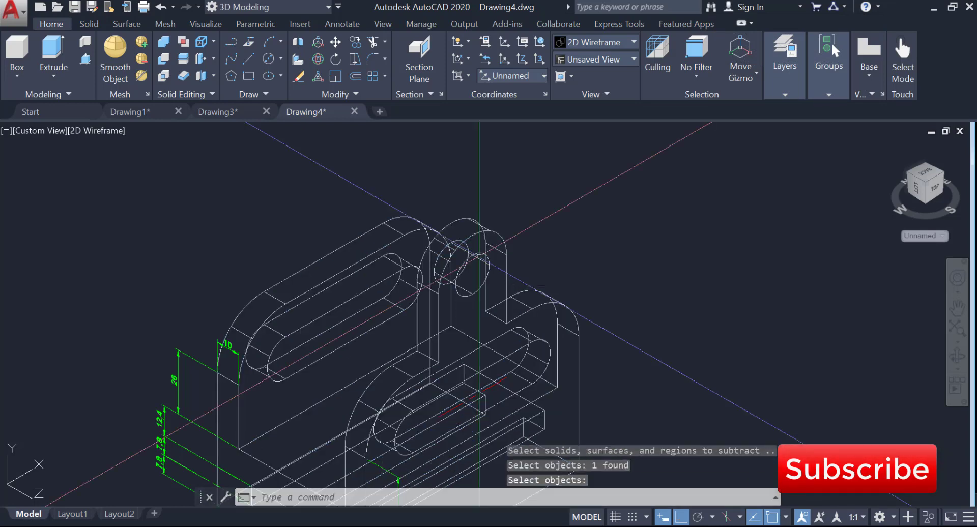
# Display the model in the Shades of Gray visual style and orbit it to inspect the floor between the side walls.
pyautogui.click(107, 137)
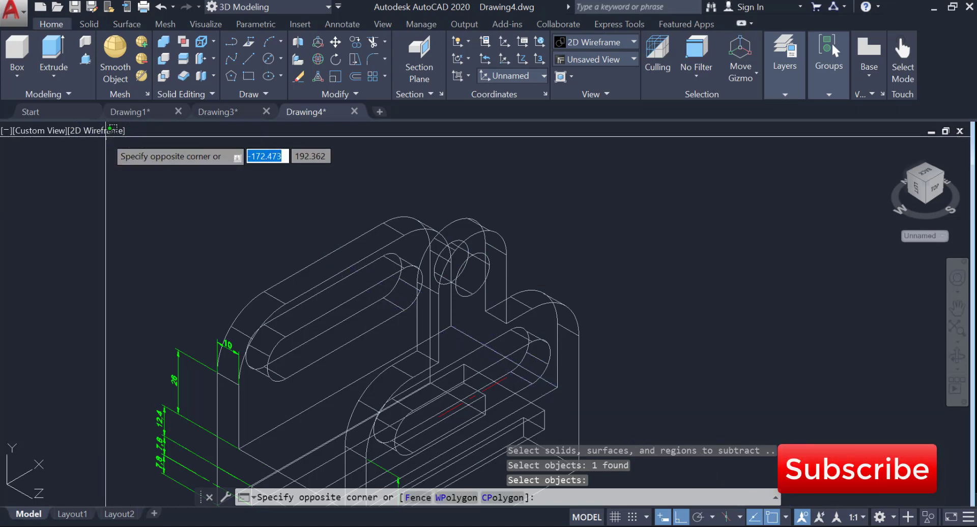
pyautogui.click(106, 134)
pyautogui.click(102, 129)
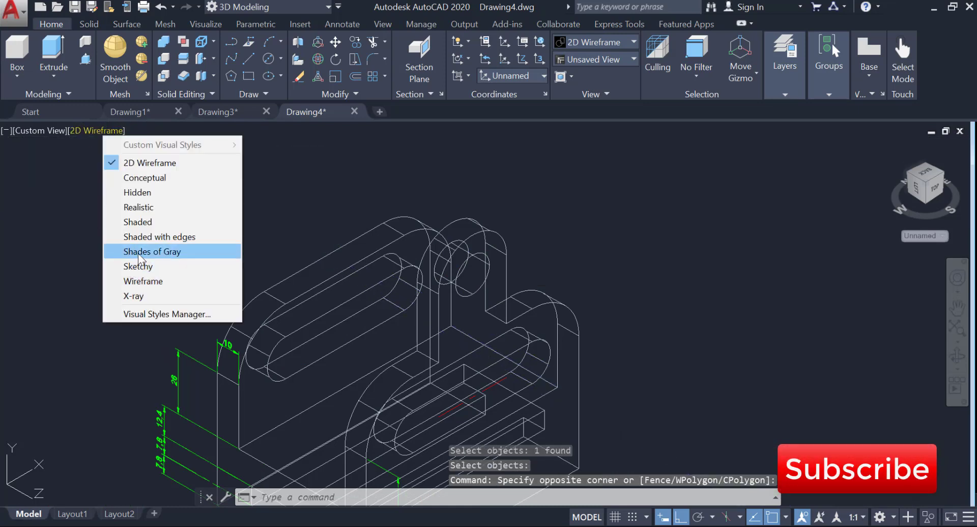
pyautogui.click(138, 253)
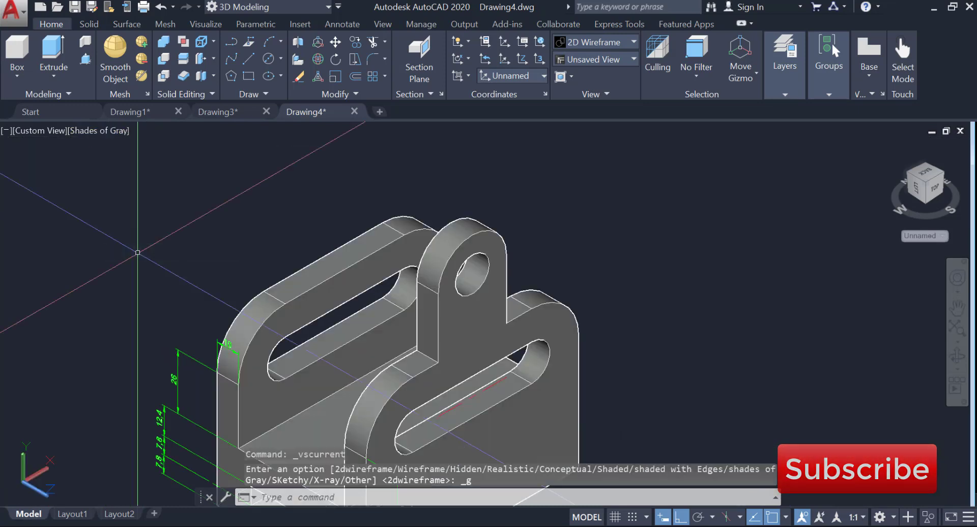
pyautogui.click(958, 356)
pyautogui.moveTo(443, 260); pyautogui.dragTo(440, 385)
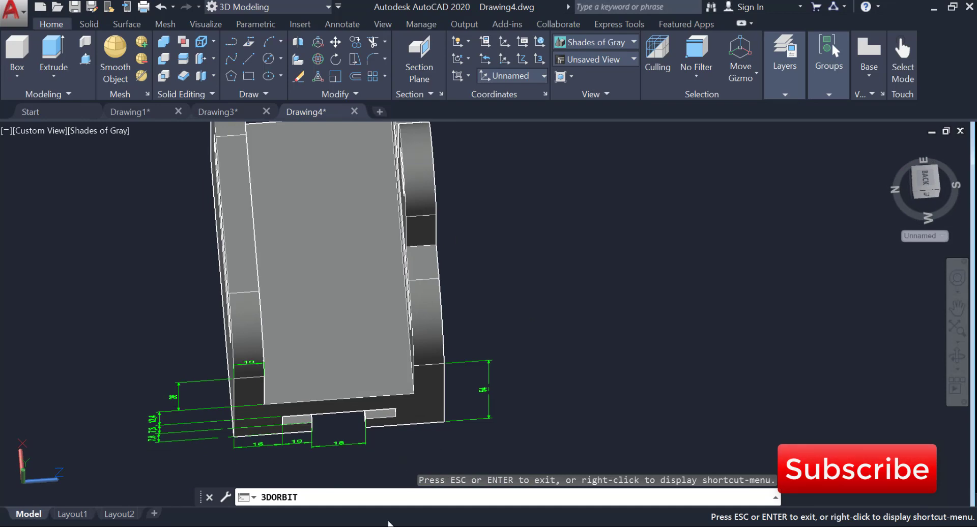
# Check the CONTROL GUIDE.JPG reference drawing for the floor holes, return to AutoCAD and exit the orbit.
pyautogui.hotkey('alt', 'Tab')
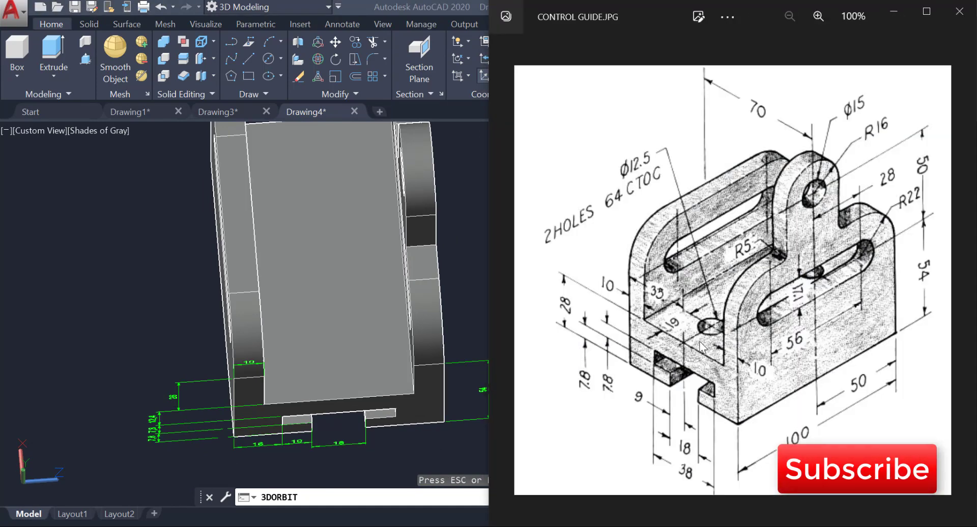
pyautogui.click(368, 6)
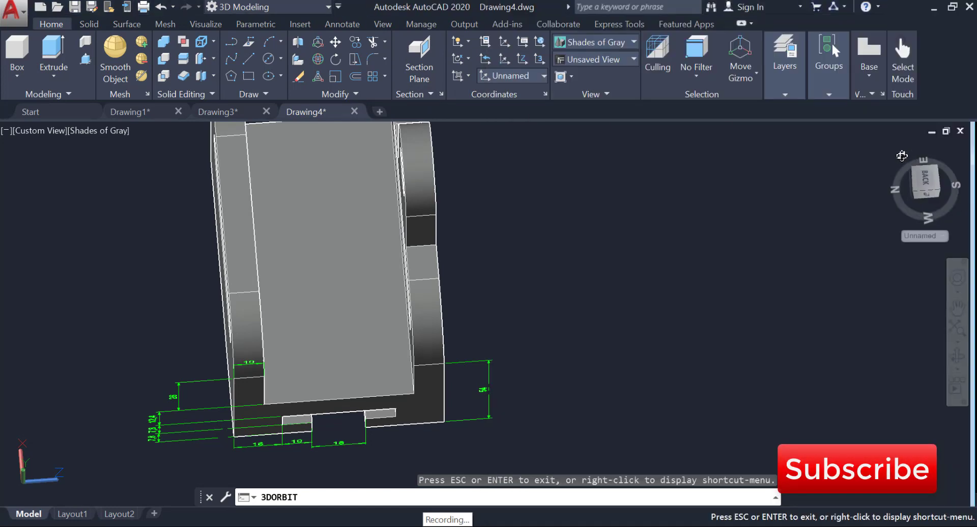
pyautogui.rightClick(859, 150)
pyautogui.click(869, 161)
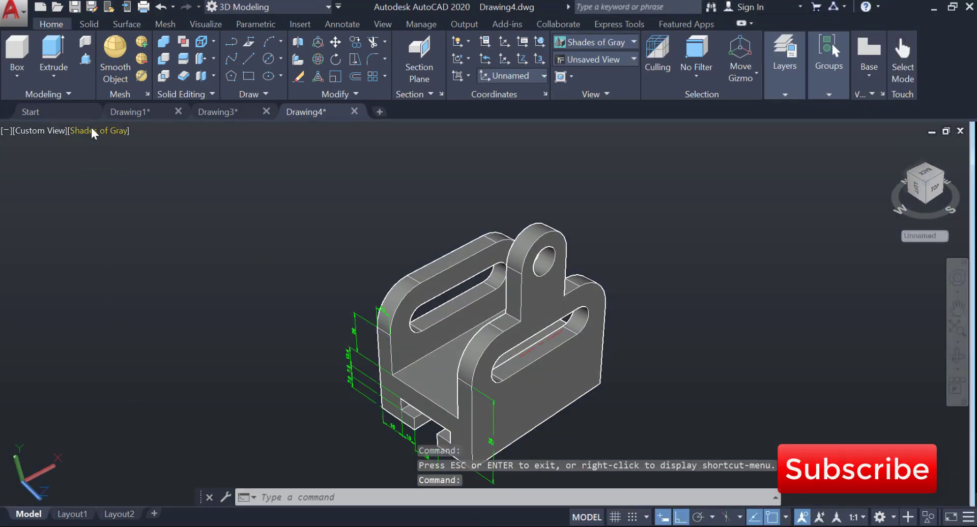
# Switch back to the 2D Wireframe visual style and align the UCS with the straight-on top view of the model.
pyautogui.click(97, 131)
pyautogui.click(112, 165)
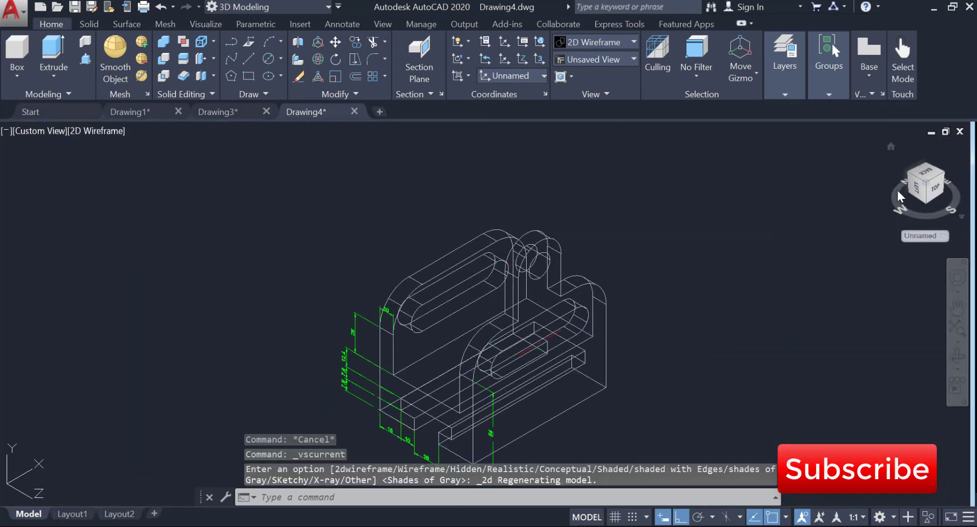
pyautogui.click(929, 182)
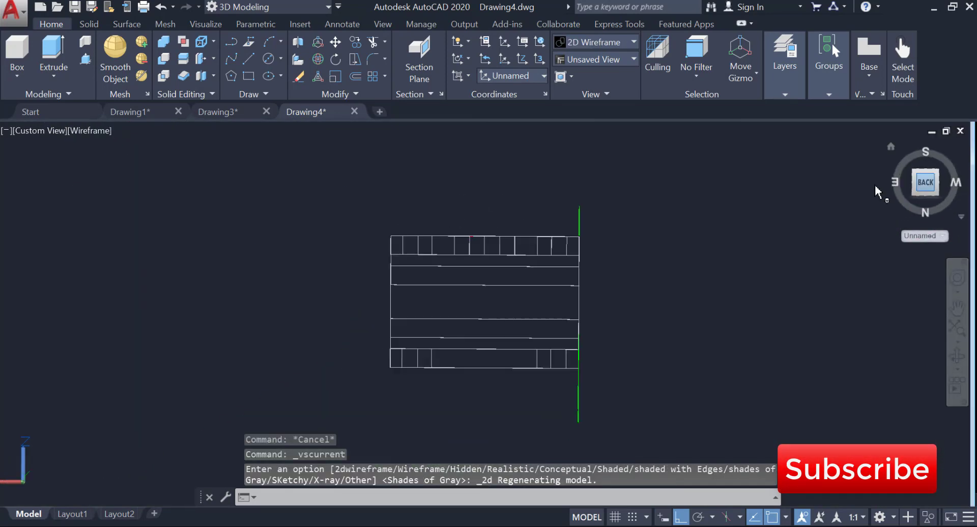
pyautogui.click(963, 164)
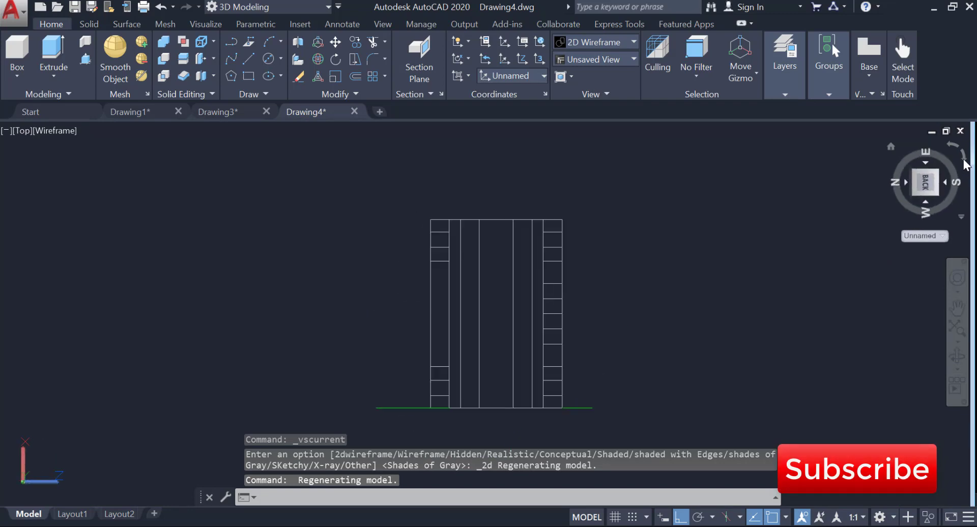
pyautogui.click(963, 164)
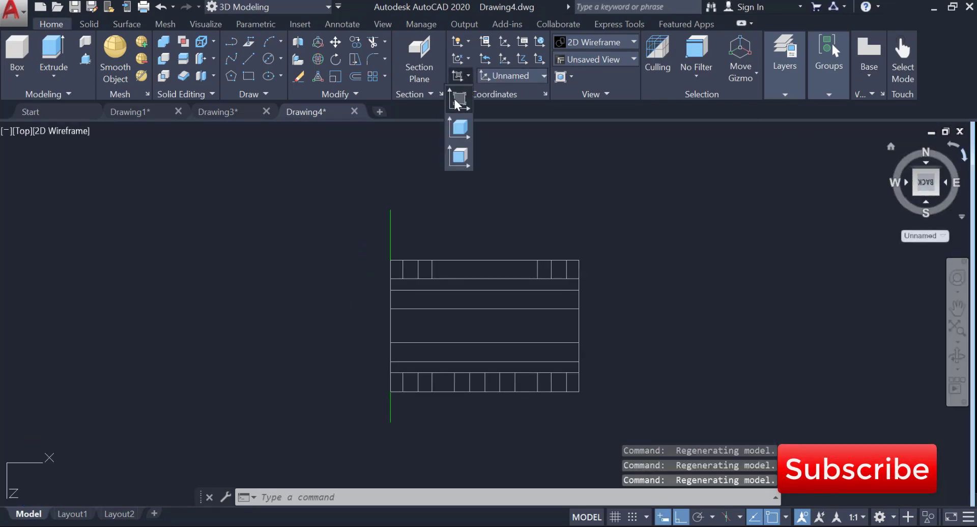
pyautogui.click(458, 101)
pyautogui.click(890, 148)
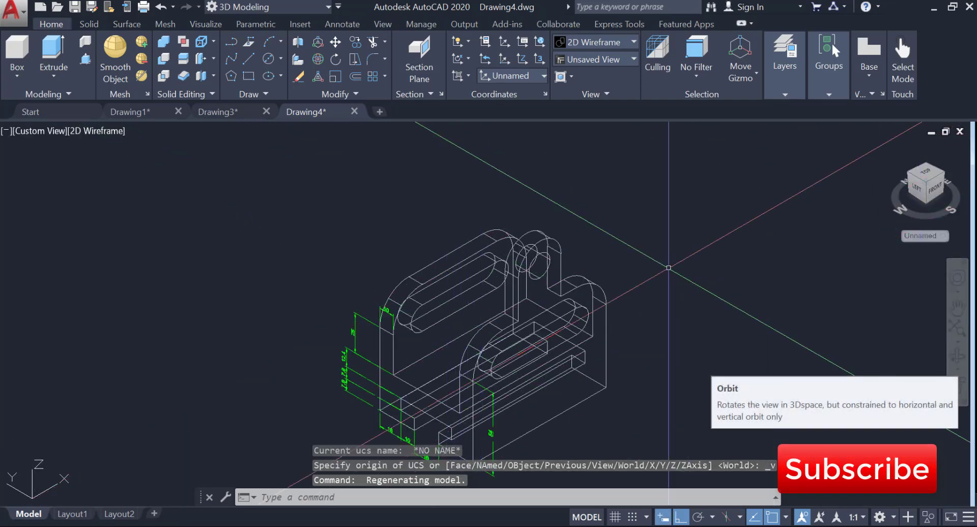
pyautogui.moveTo(591, 224)
pyautogui.keyDown('shift'); pyautogui.mouseDown(button='middle')
pyautogui.moveTo(597, 264)
pyautogui.moveTo(619, 290)
pyautogui.moveTo(599, 279)
pyautogui.moveTo(578, 235)
pyautogui.moveTo(605, 218)
pyautogui.mouseUp(button='middle'); pyautogui.keyUp('shift')
pyautogui.click(497, 42)
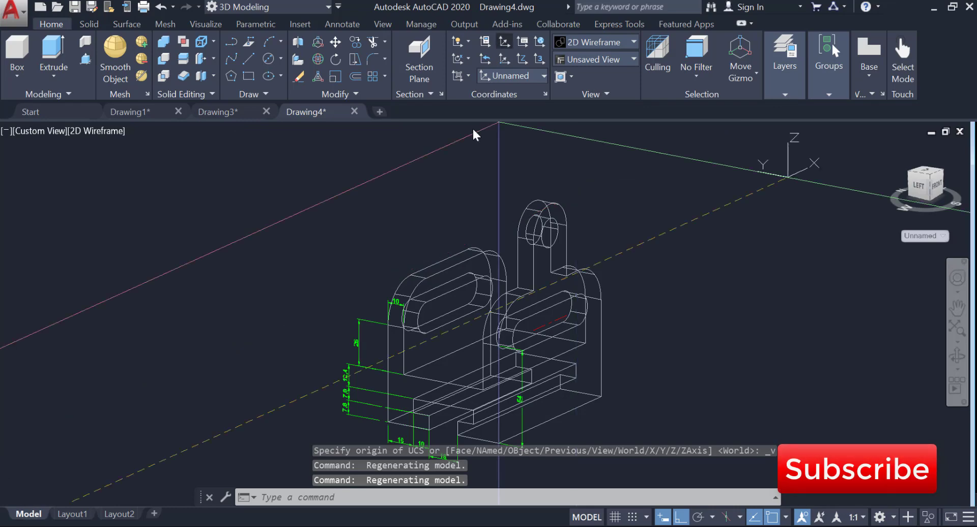
pyautogui.click(445, 394)
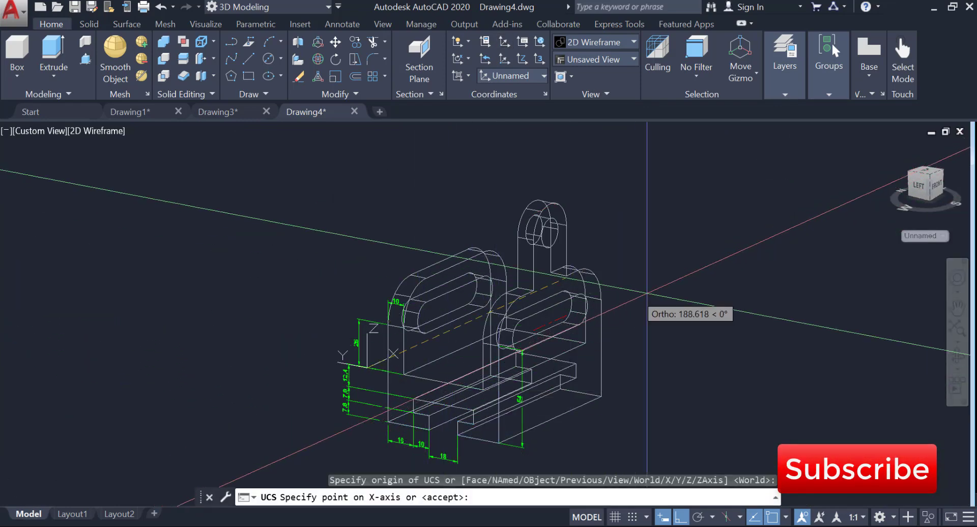
pyautogui.click(508, 285)
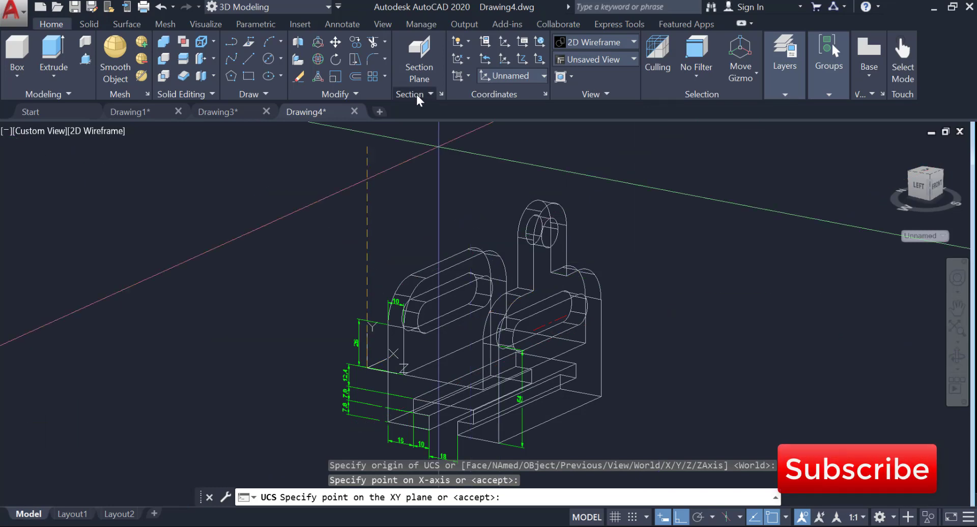
pyautogui.press('Escape')
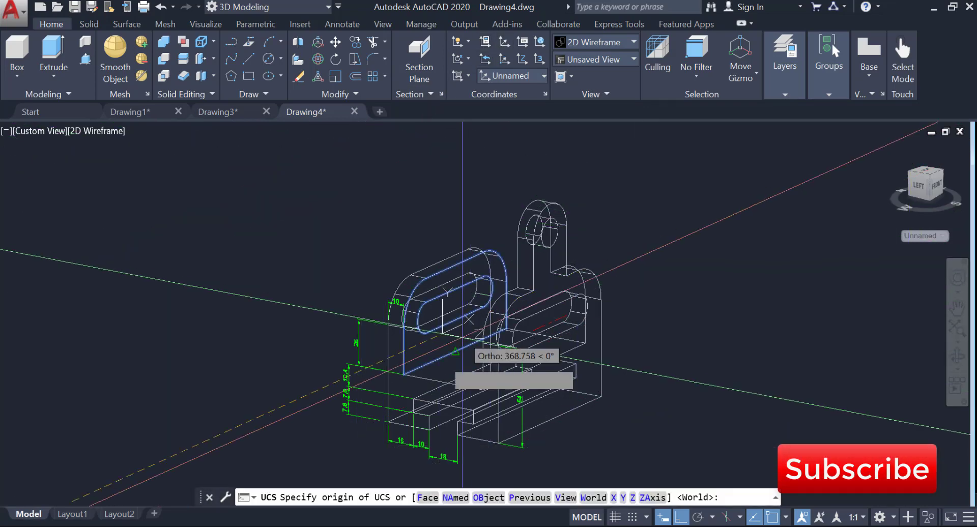
pyautogui.scroll(3, 430, 377)
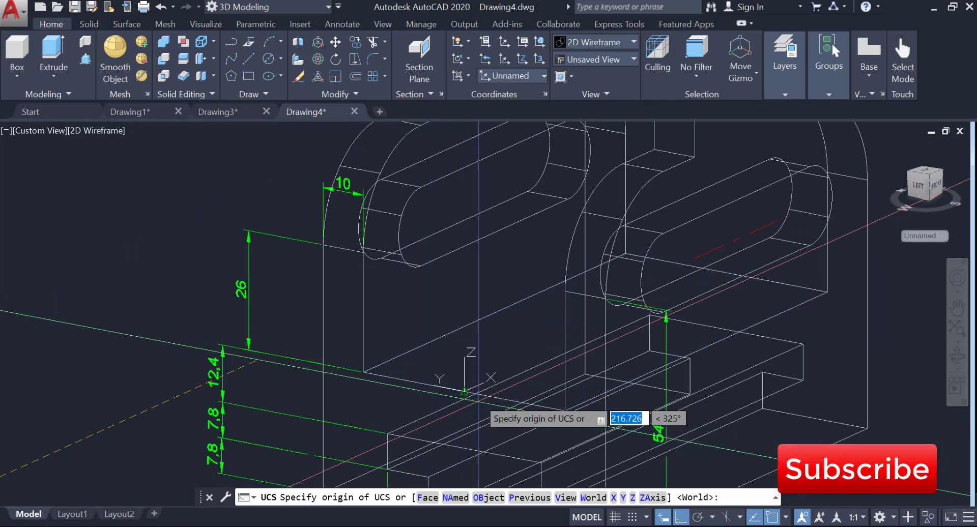
pyautogui.click(464, 392)
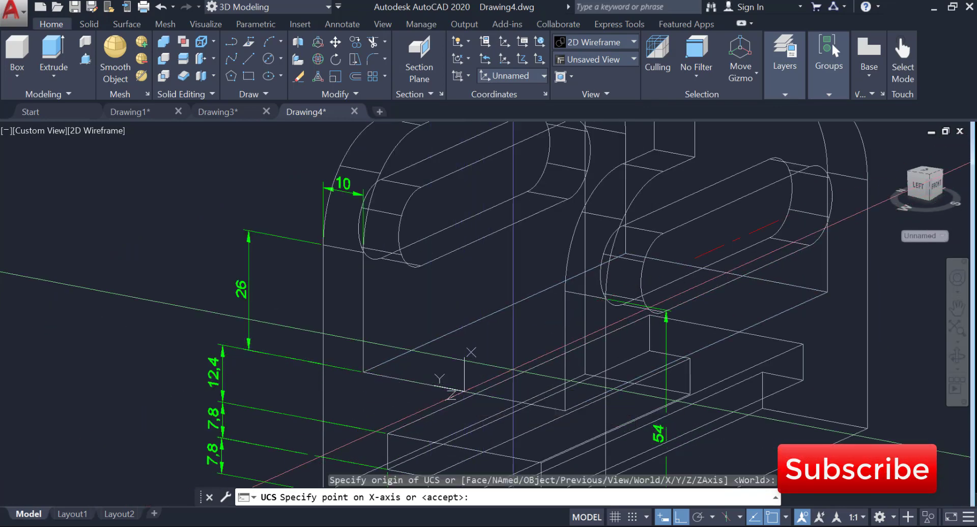
pyautogui.click(608, 327)
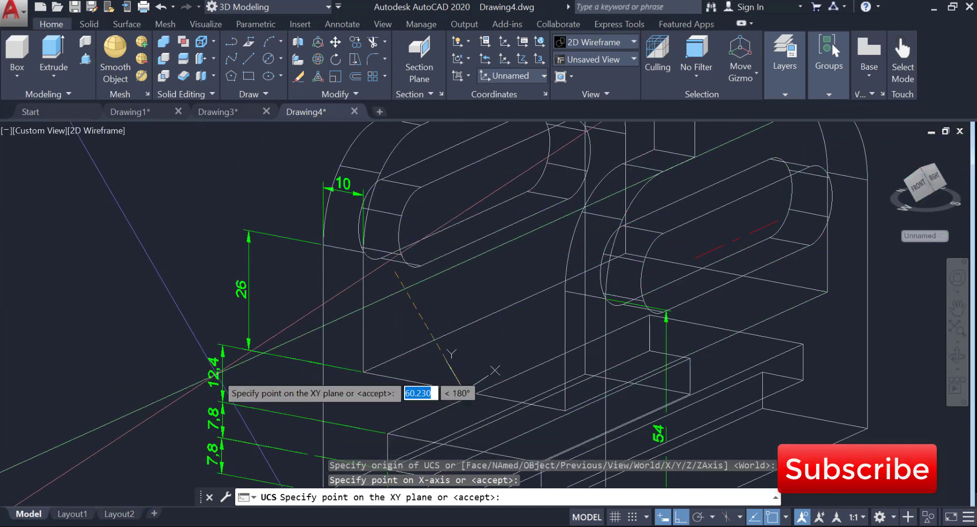
pyautogui.press('Escape')
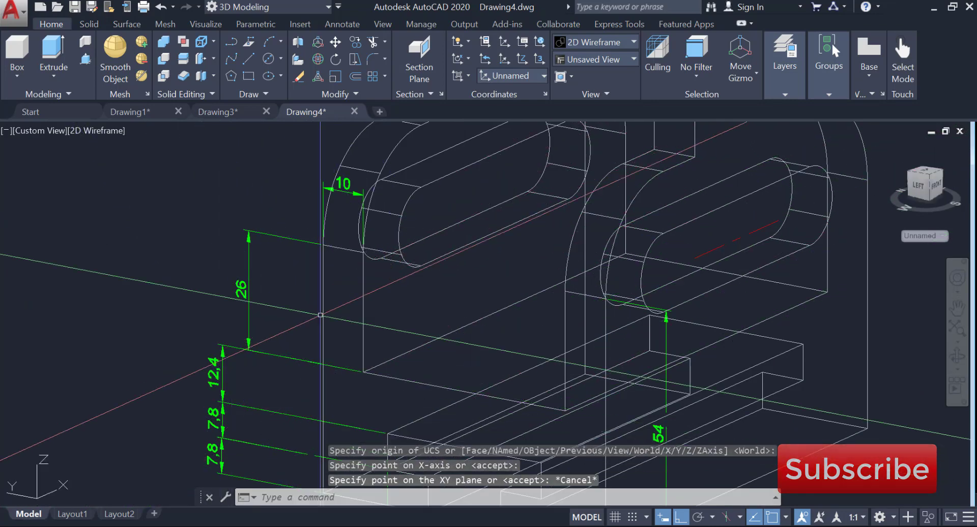
# Place the UCS origin at the midpoint of the floor's end edge, with X along the body and Y across, and check the top view.
pyautogui.click(503, 42)
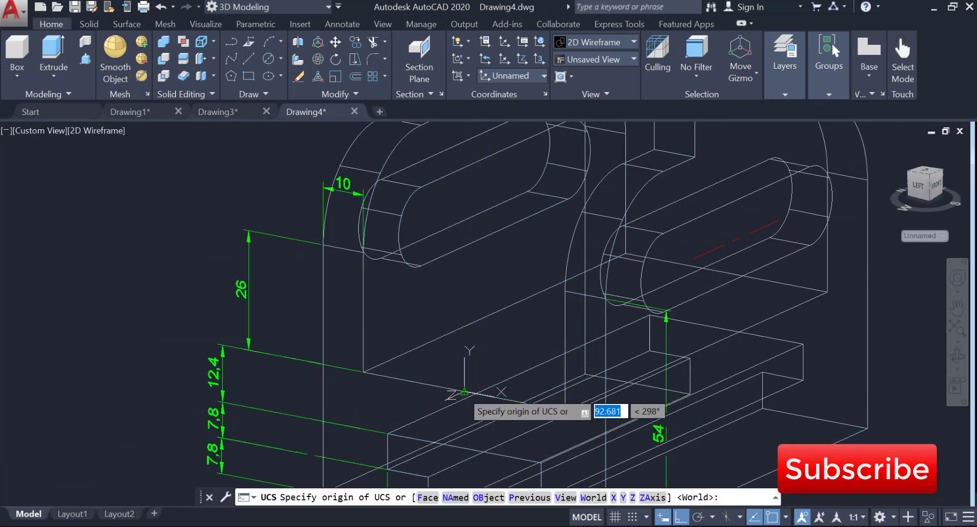
pyautogui.click(464, 392)
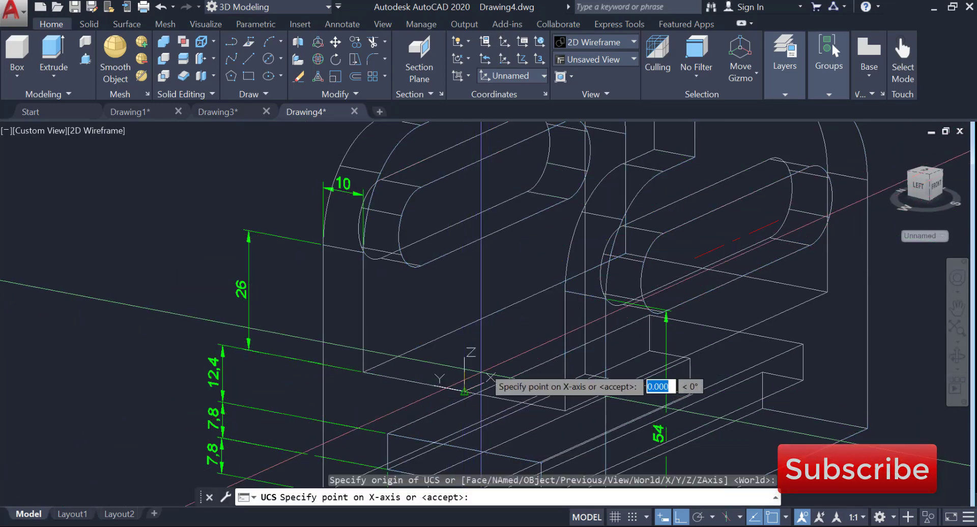
pyautogui.click(763, 289)
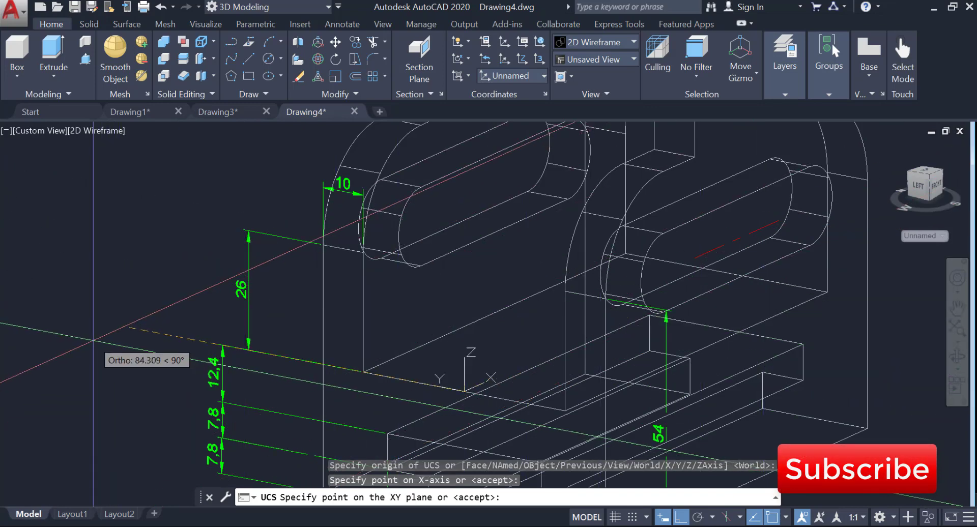
pyautogui.click(93, 340)
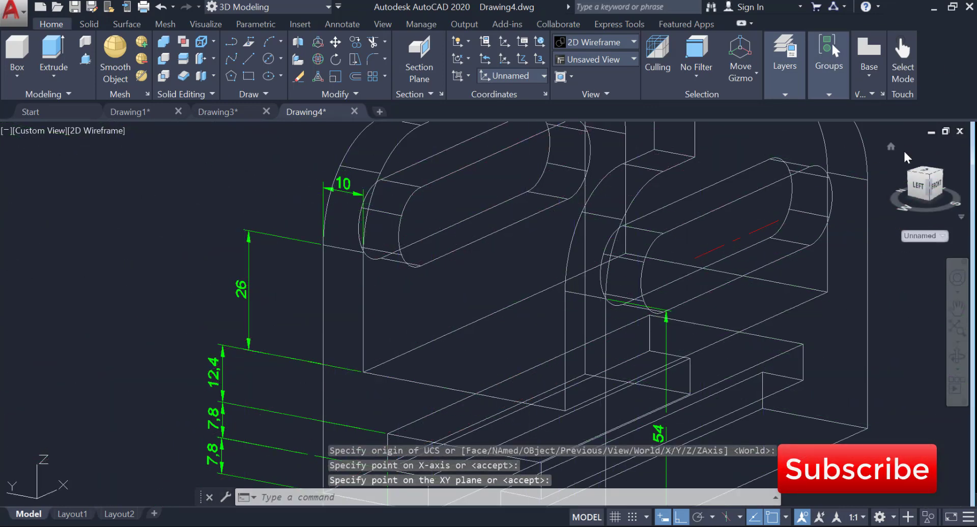
pyautogui.click(925, 173)
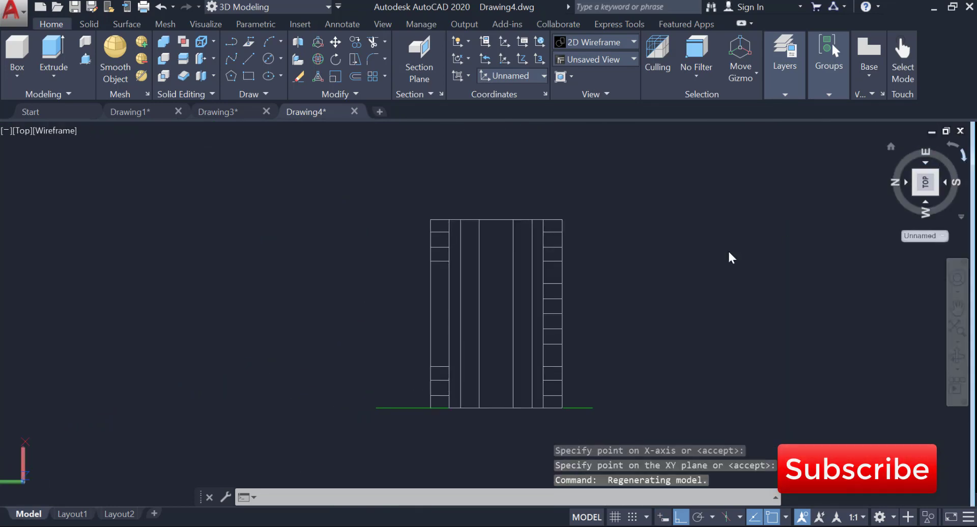
pyautogui.click(891, 146)
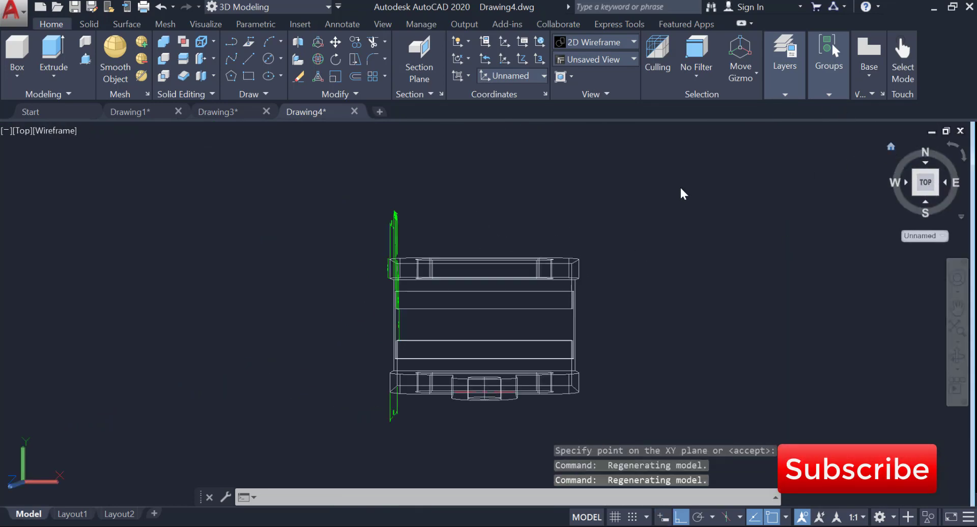
pyautogui.scroll(5, 387, 352)
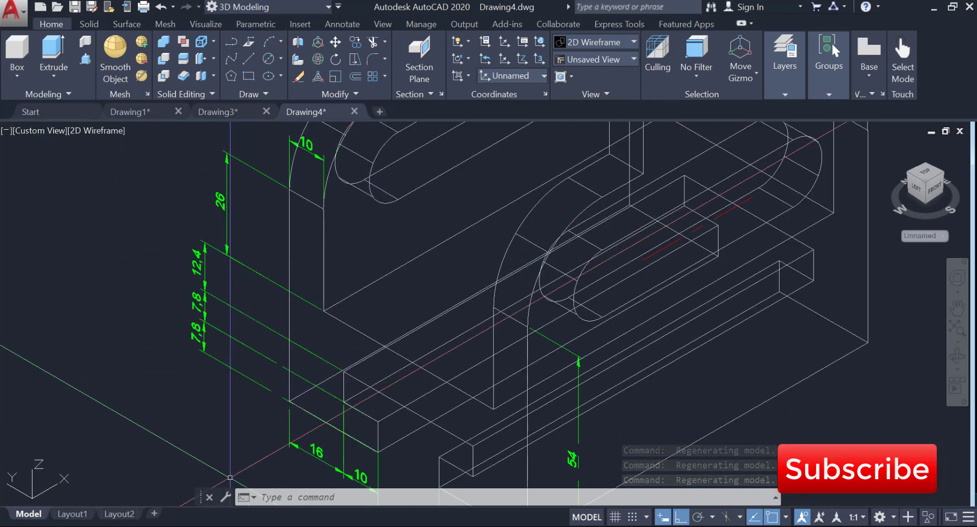
# Check the hole positions in CONTROL GUIDE.JPG and draw a line on the red centre-line layer along the floor's end edge between the side walls.
pyautogui.hotkey('alt', 'Tab')
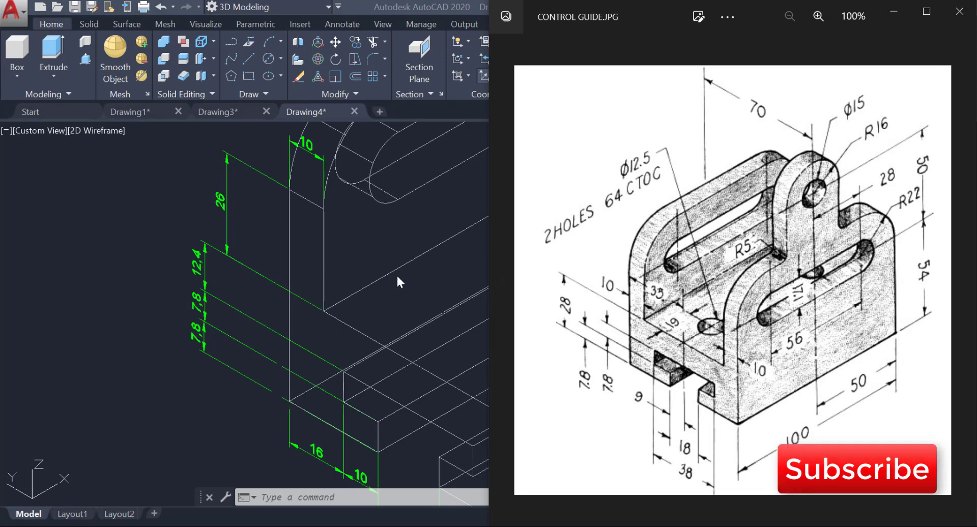
pyautogui.click(402, 5)
pyautogui.click(782, 69)
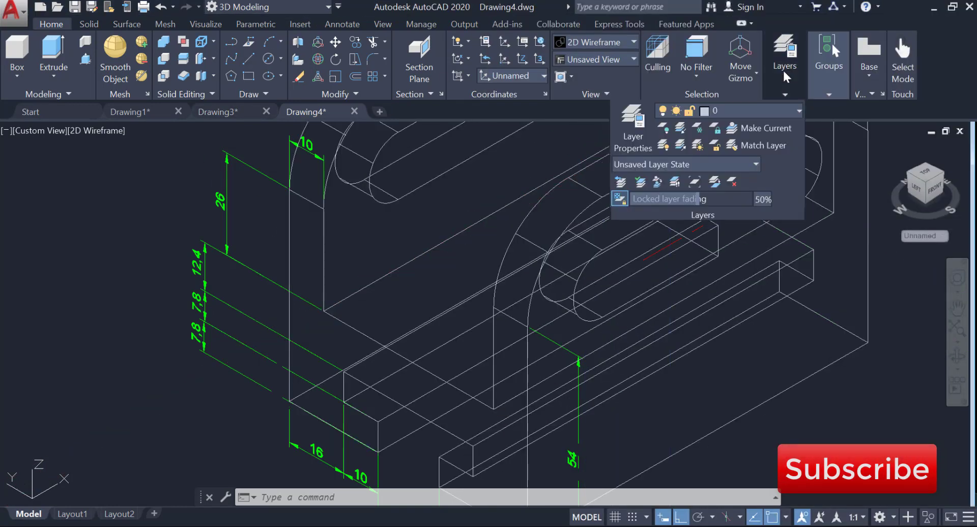
pyautogui.click(787, 106)
pyautogui.click(785, 147)
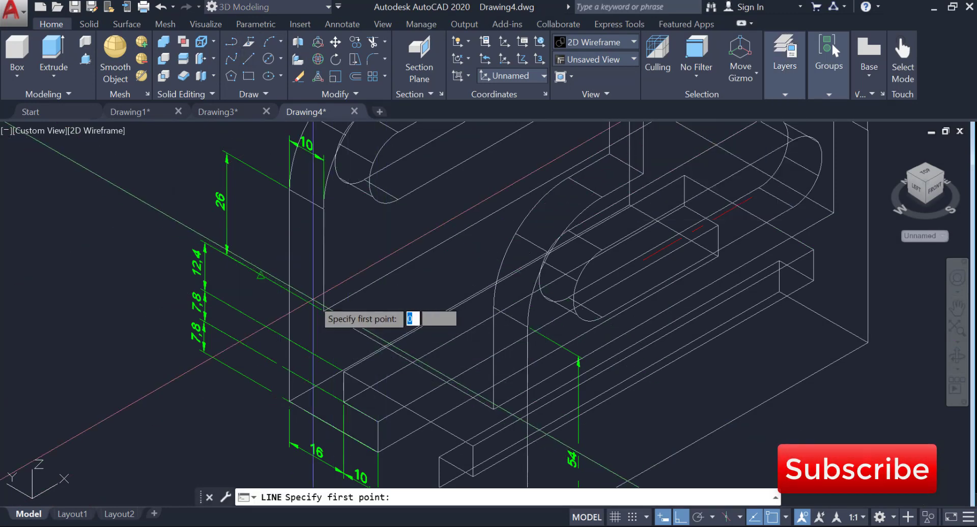
pyautogui.click(324, 311)
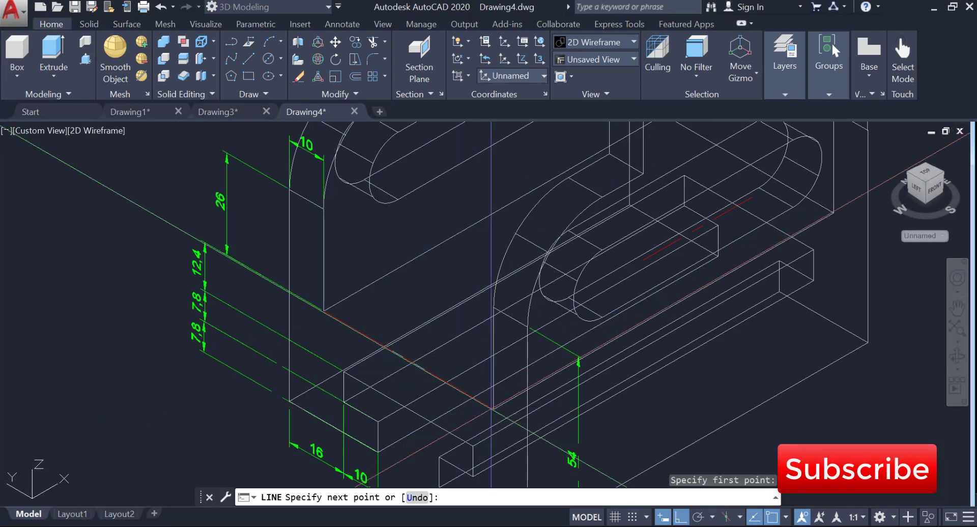
pyautogui.click(492, 408)
pyautogui.press('Escape')
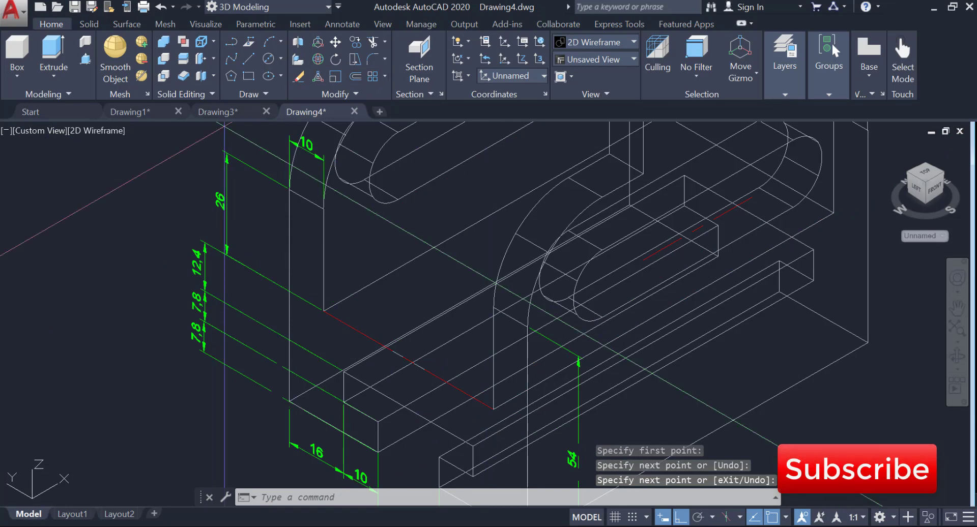
# Offset the red centre line at the floor's end edge by 19 mm towards the inside of the floor.
pyautogui.click(359, 78)
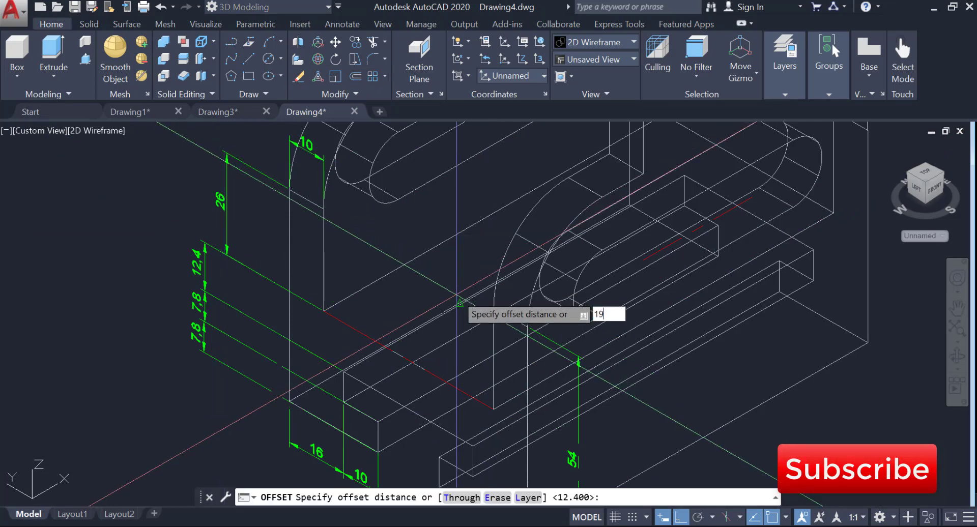
pyautogui.press('Return')
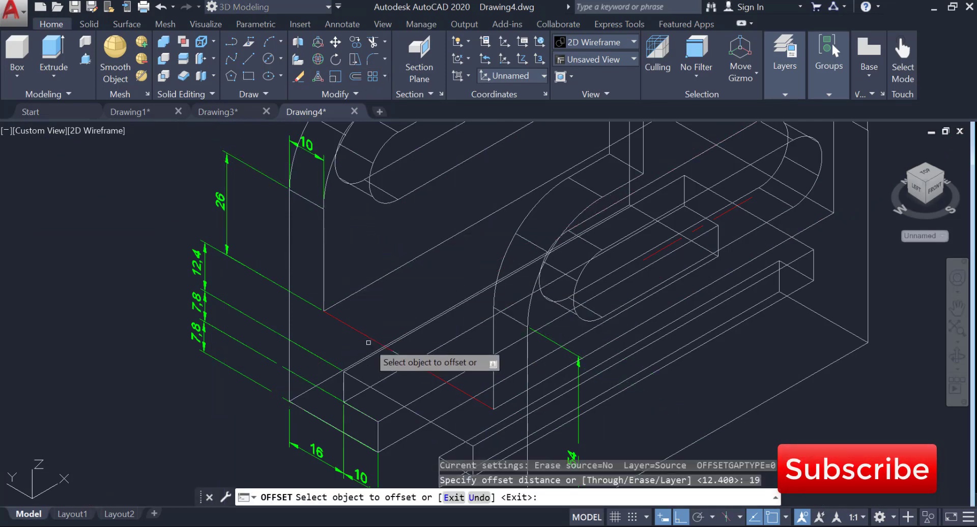
pyautogui.click(371, 337)
pyautogui.click(437, 288)
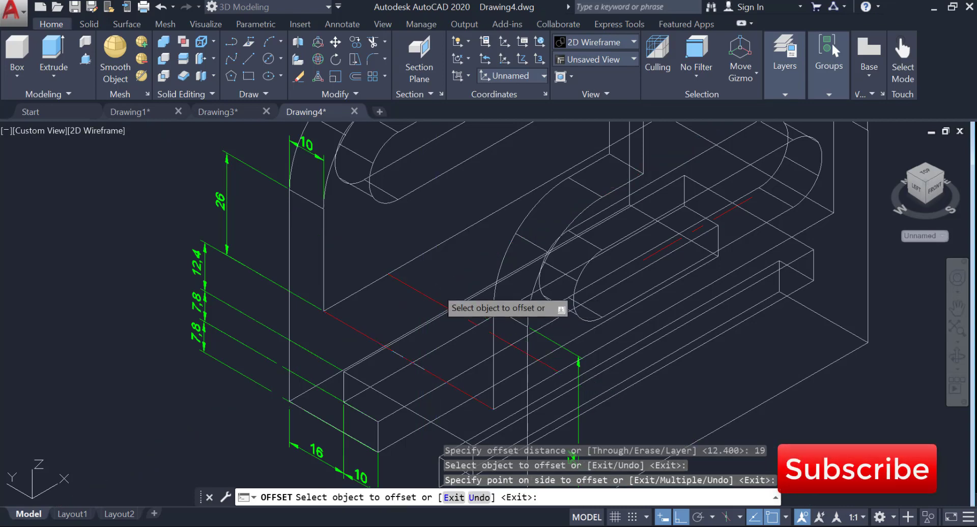
pyautogui.press('Return')
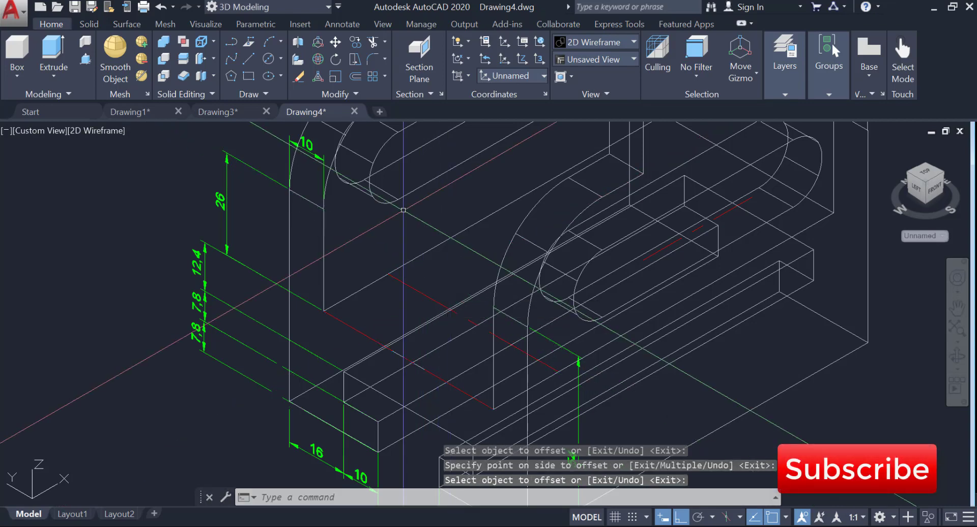
# Try to draw a lengthwise centre line along the floor from the red line at its end edge, and undo it.
pyautogui.click(249, 59)
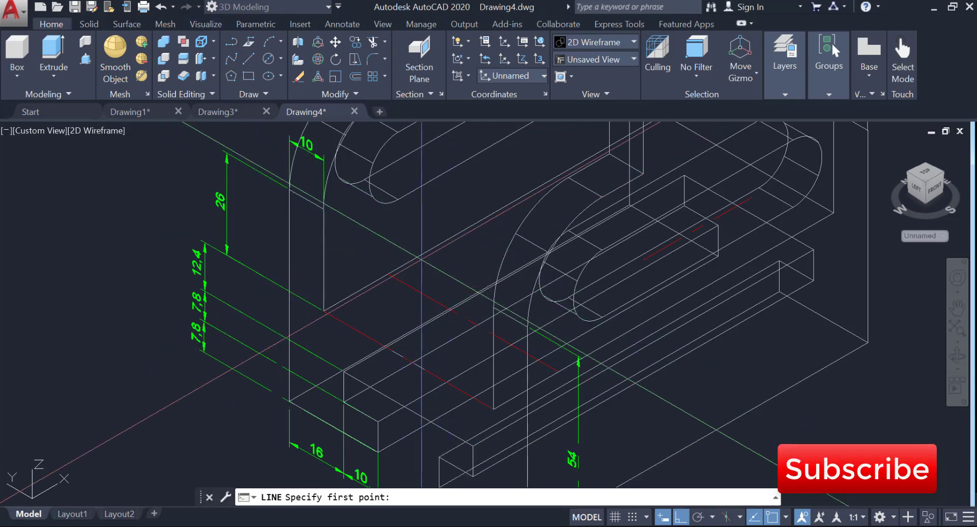
pyautogui.click(383, 346)
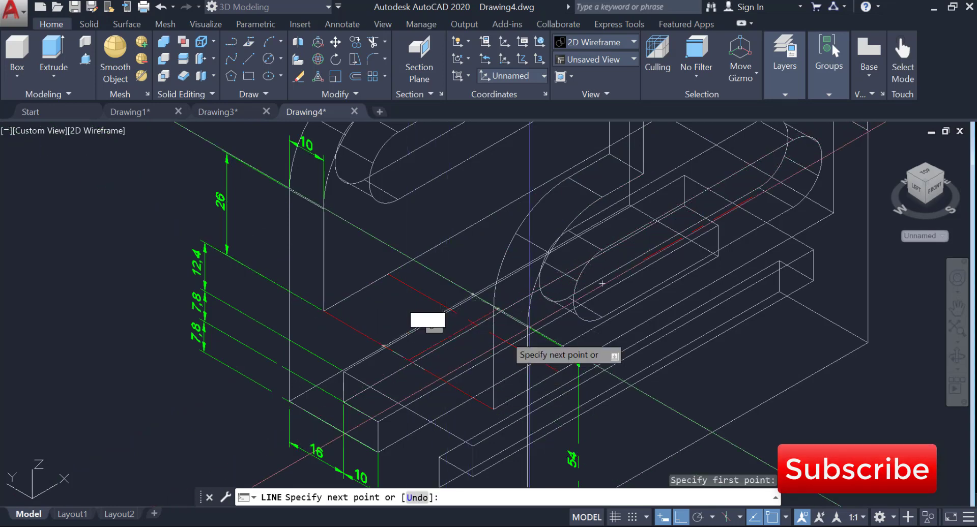
pyautogui.moveTo(602, 283); pyautogui.dragTo(414, 371, button='middle')
pyautogui.press('Return')
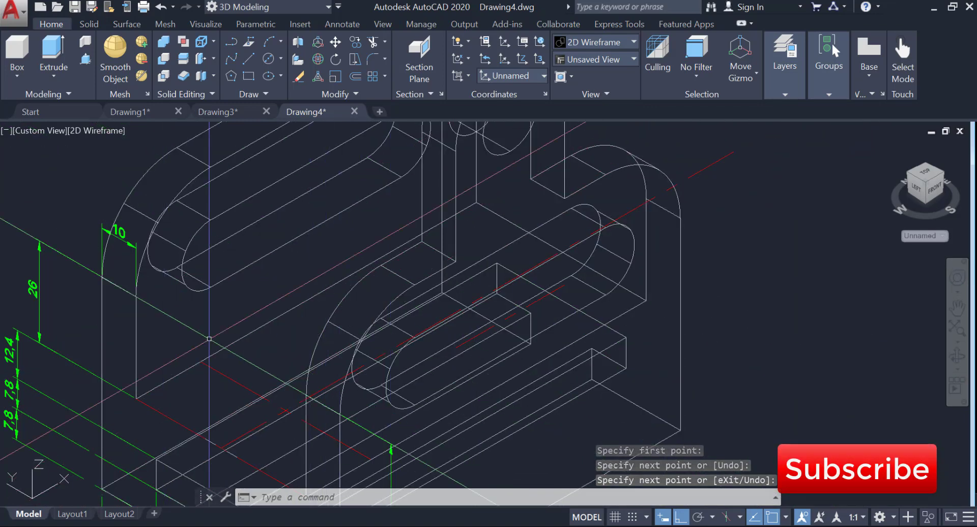
pyautogui.hotkey('ctrl', 'z')
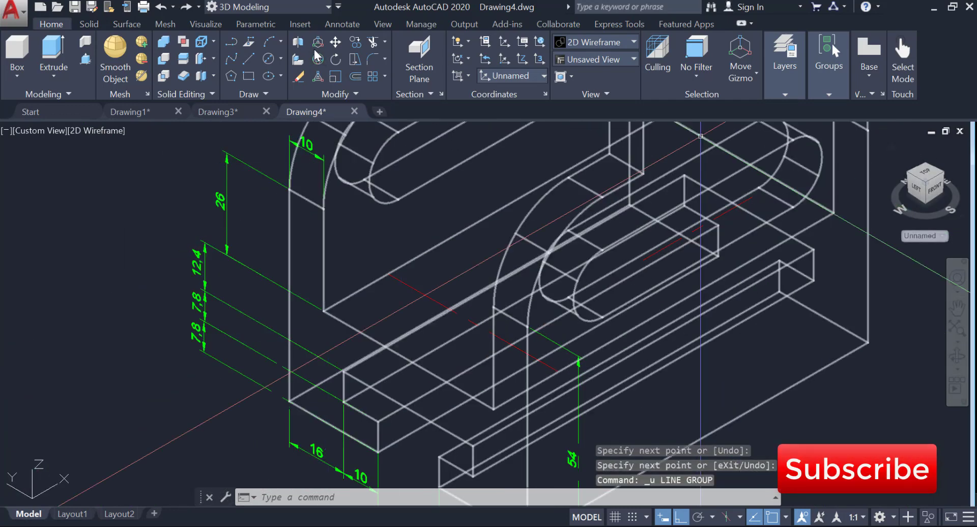
# Draw a lengthwise centre line through the middle of the floor, starting at the midpoint of the red line on its end edge.
pyautogui.click(248, 59)
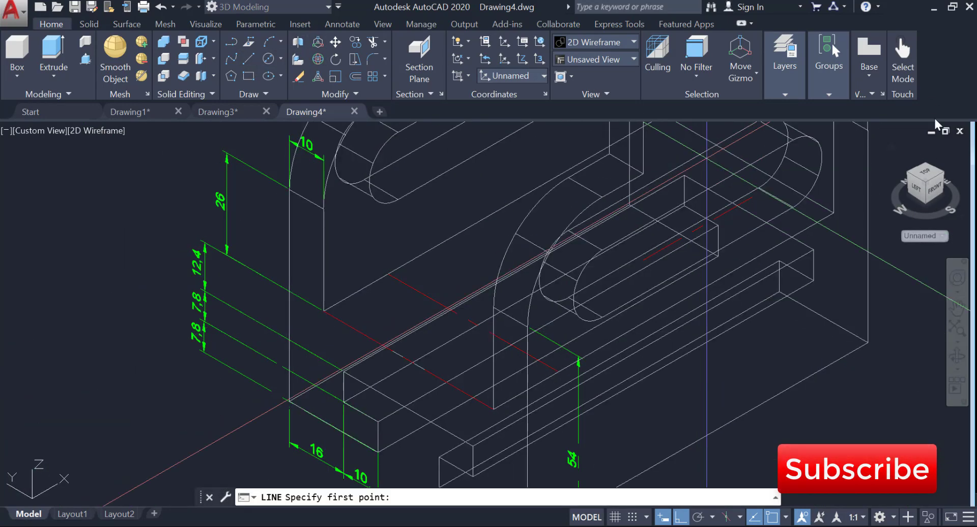
pyautogui.click(924, 175)
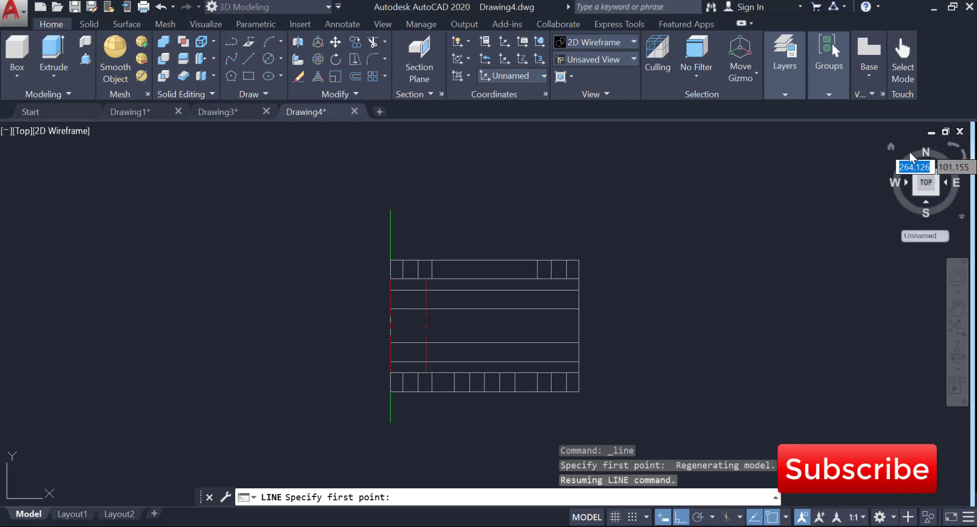
pyautogui.moveTo(790, 191)
pyautogui.keyDown('shift'); pyautogui.mouseDown(button='middle')
pyautogui.moveTo(463, 300)
pyautogui.moveTo(441, 348)
pyautogui.mouseUp(button='middle'); pyautogui.keyUp('shift')
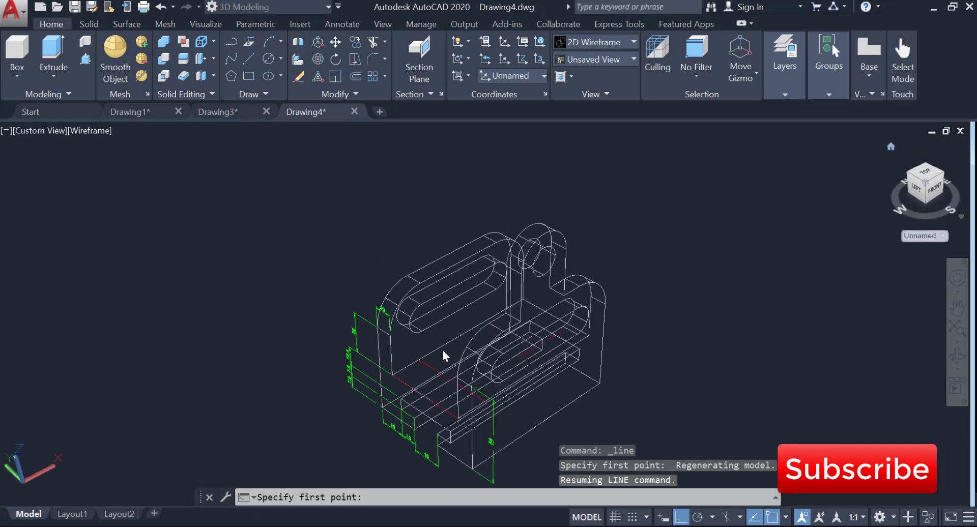
pyautogui.scroll(5, 412, 374)
pyautogui.scroll(6, 397, 356)
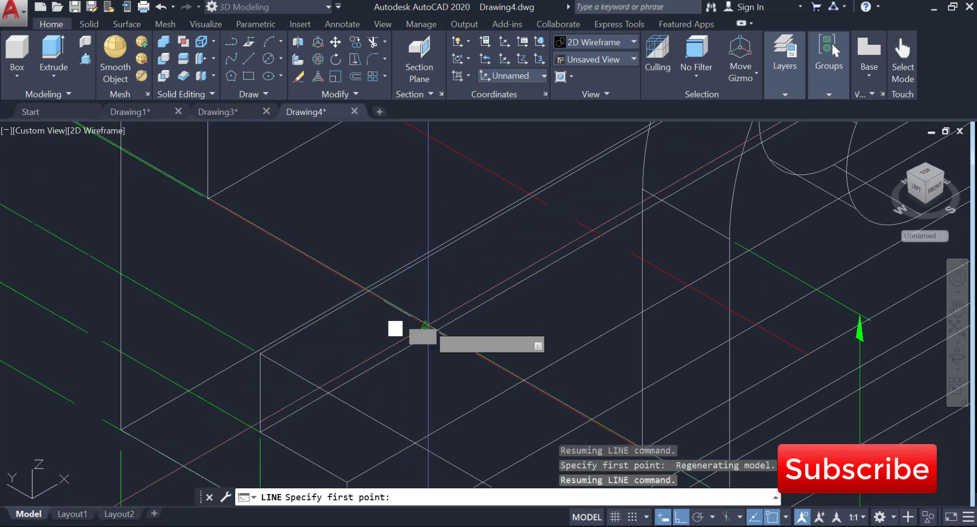
pyautogui.click(427, 325)
pyautogui.moveTo(581, 234); pyautogui.dragTo(228, 352, button='middle')
pyautogui.moveTo(530, 239); pyautogui.dragTo(414, 448, button='middle')
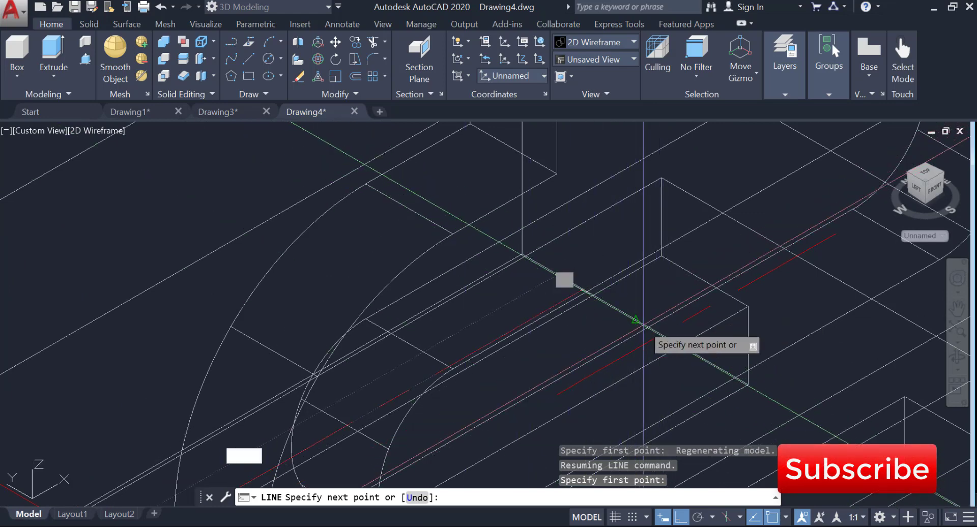